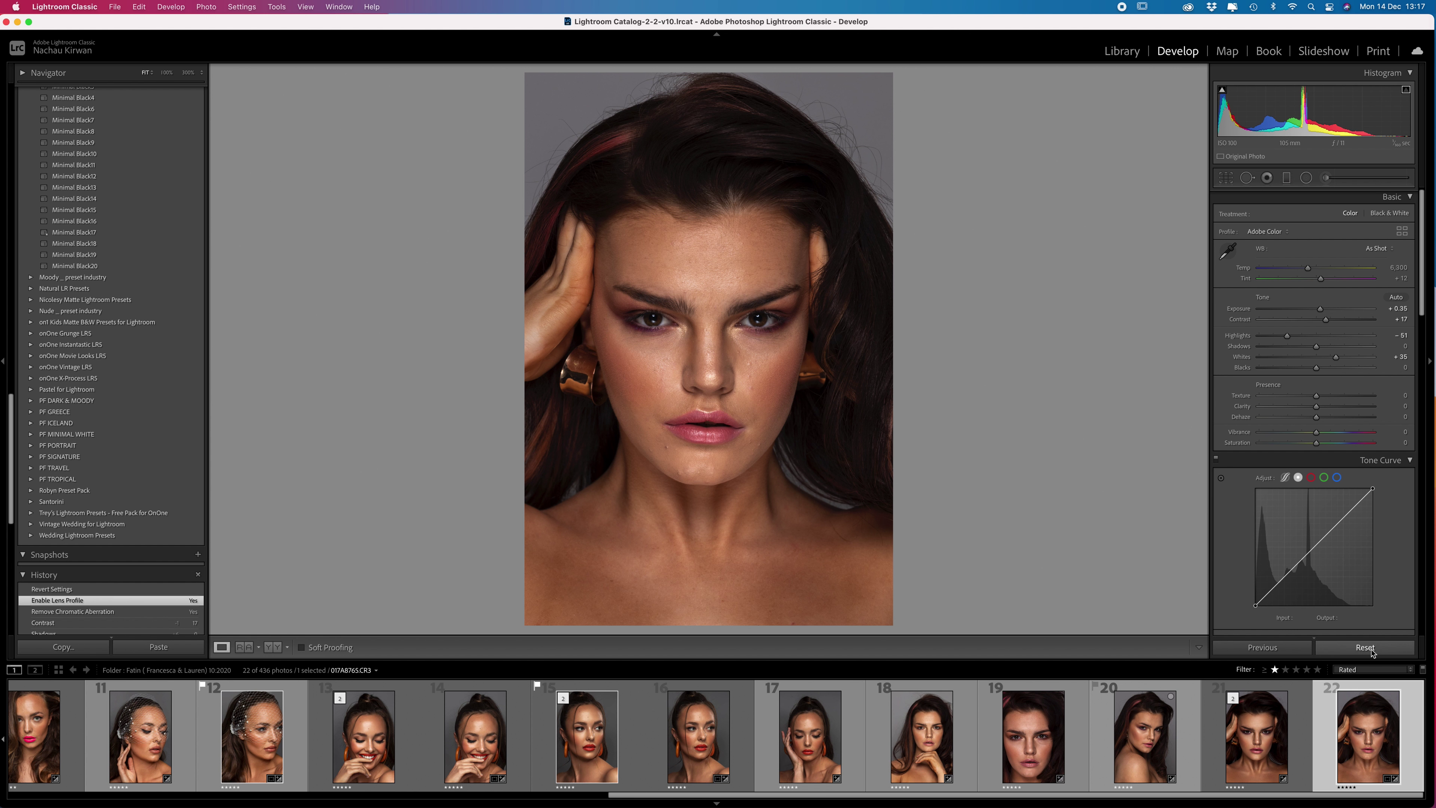
Step: Reset all Develop adjustments on the selected portrait 017A8765.CR3
{"action": "left_click", "coordinate": [1371, 651]}
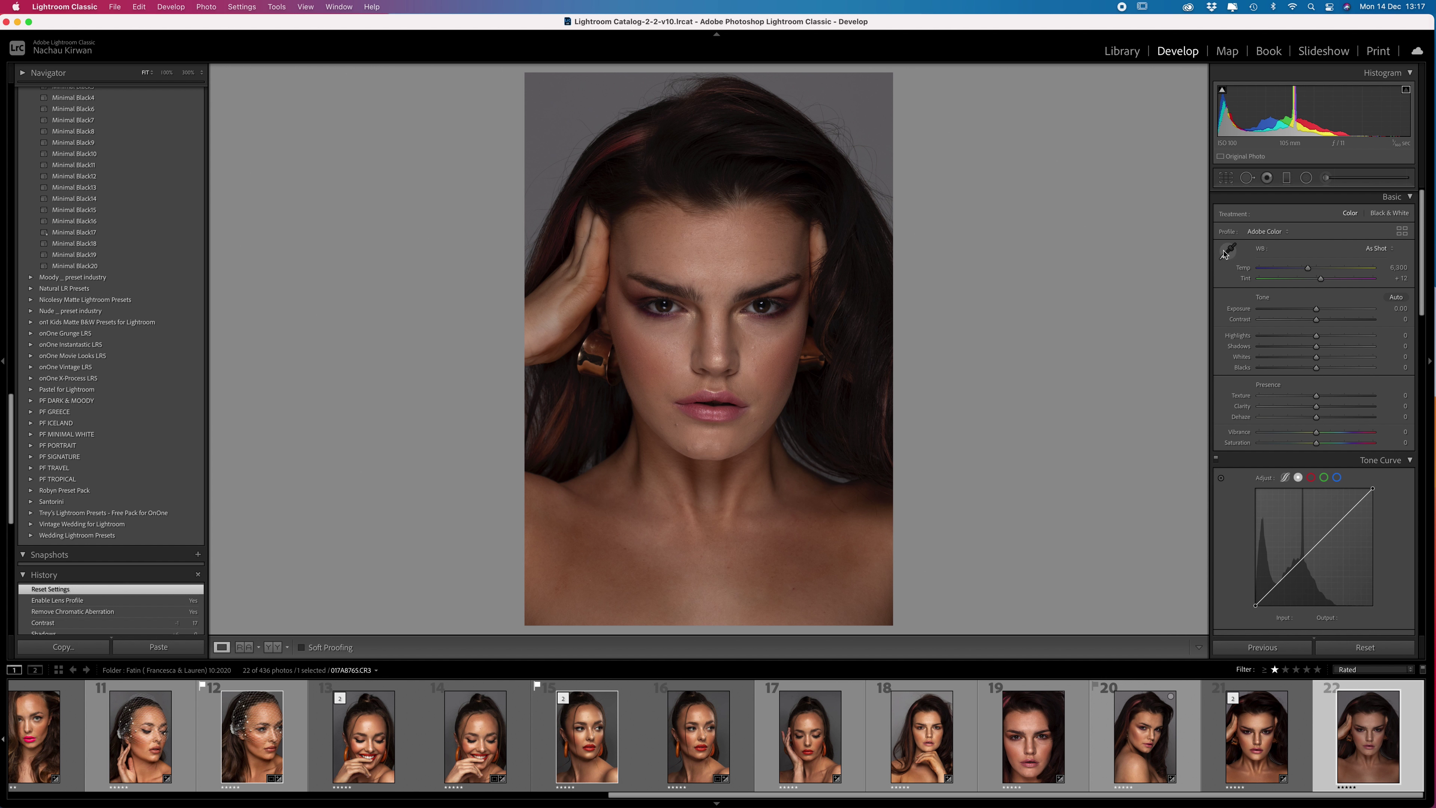
Step: Try a white balance sampled from the grey backdrop beside the hair and undo it
{"action": "left_click", "coordinate": [1225, 252]}
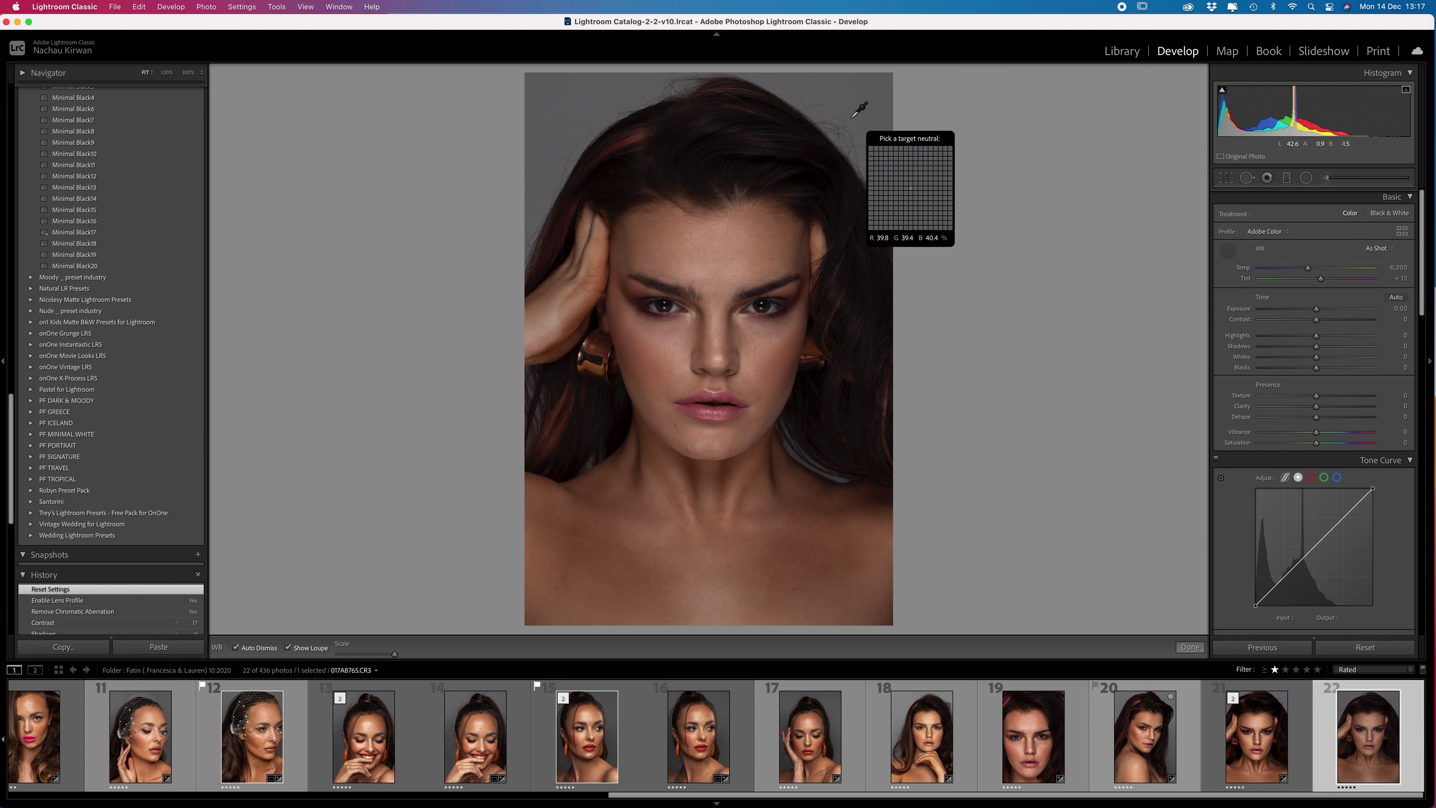
{"action": "left_click", "coordinate": [868, 116]}
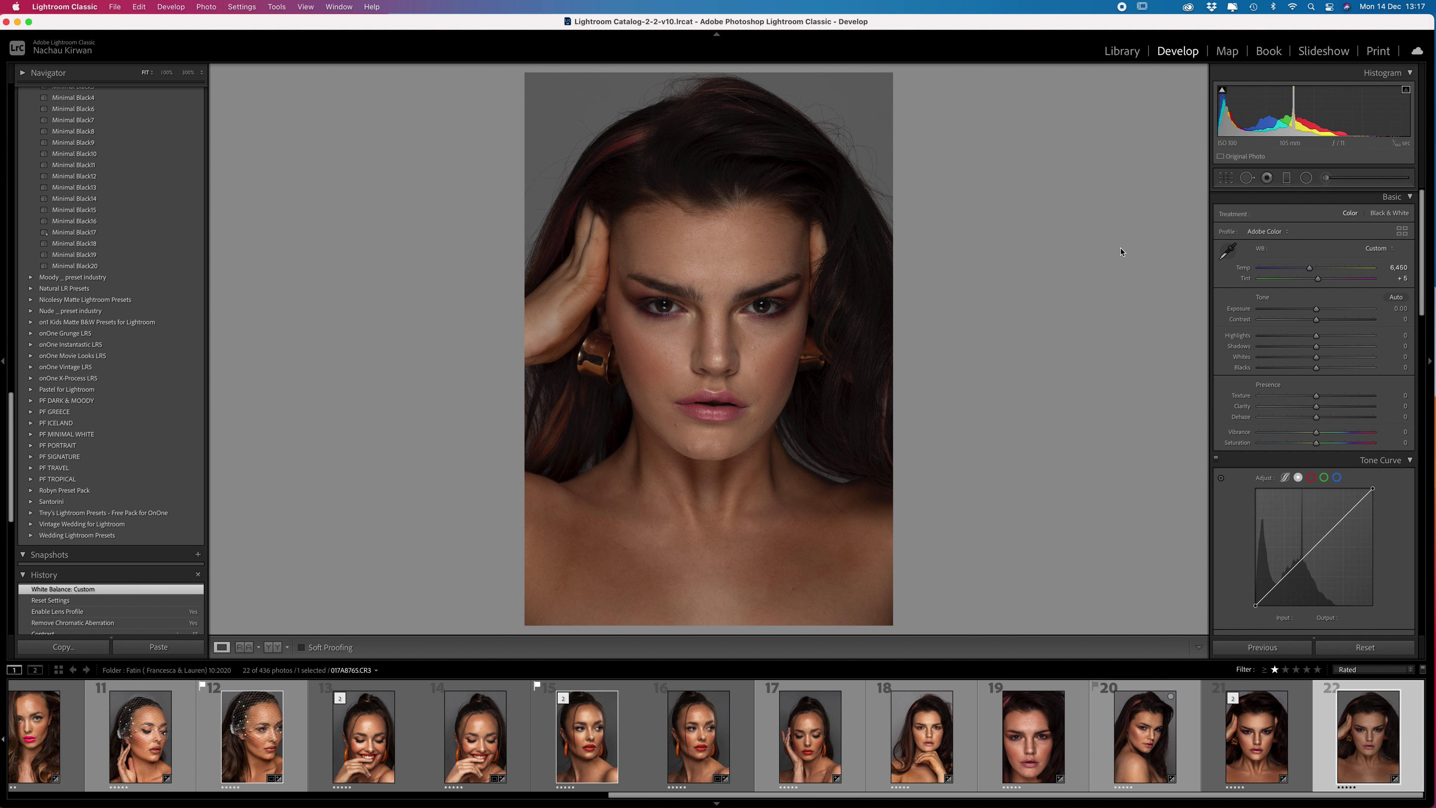
{"action": "key", "text": "super+z"}
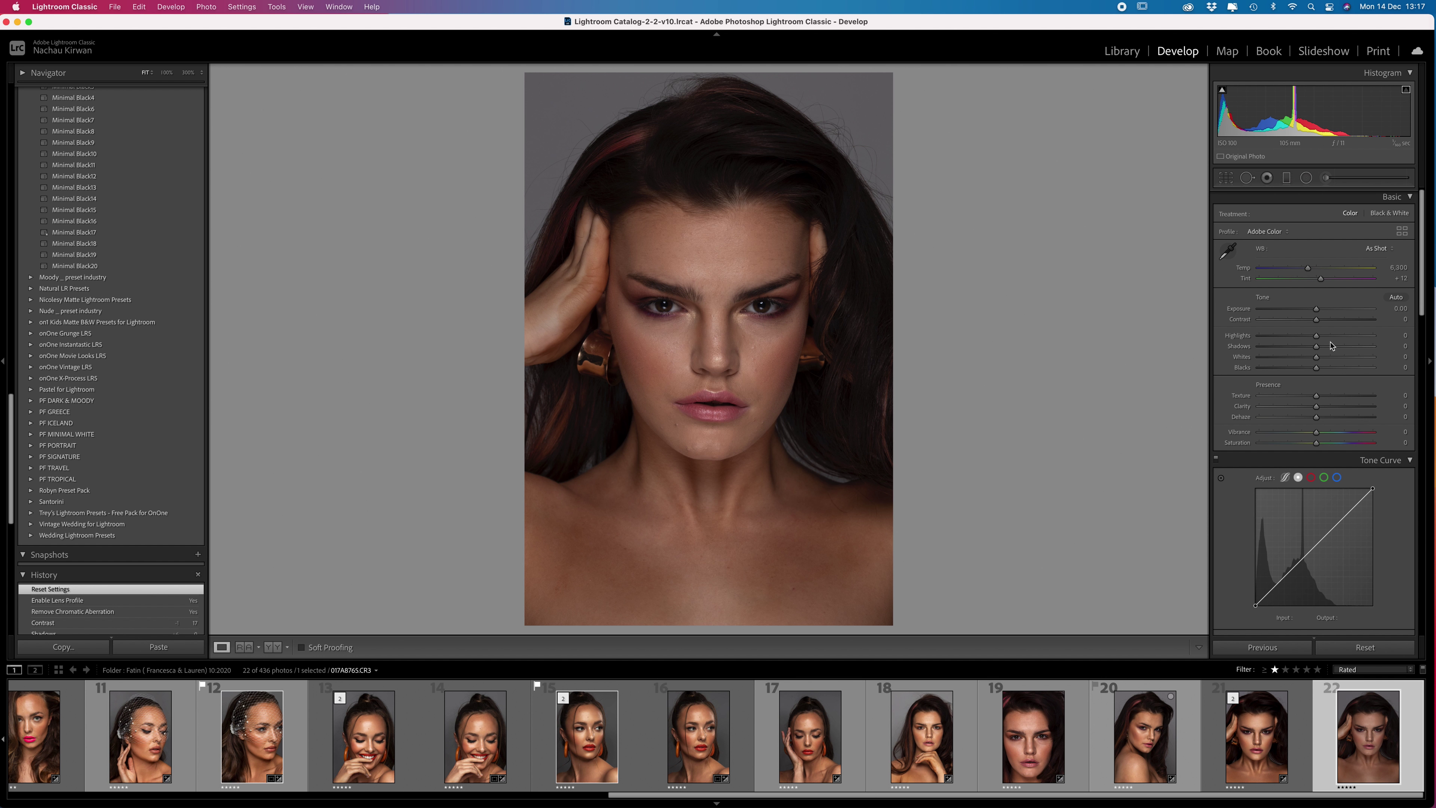
Step: Raise the portrait's exposure to +0.35 and its contrast to +18
{"action": "scroll", "coordinate": [1320, 314], "scroll_direction": "down", "scroll_amount": 1}
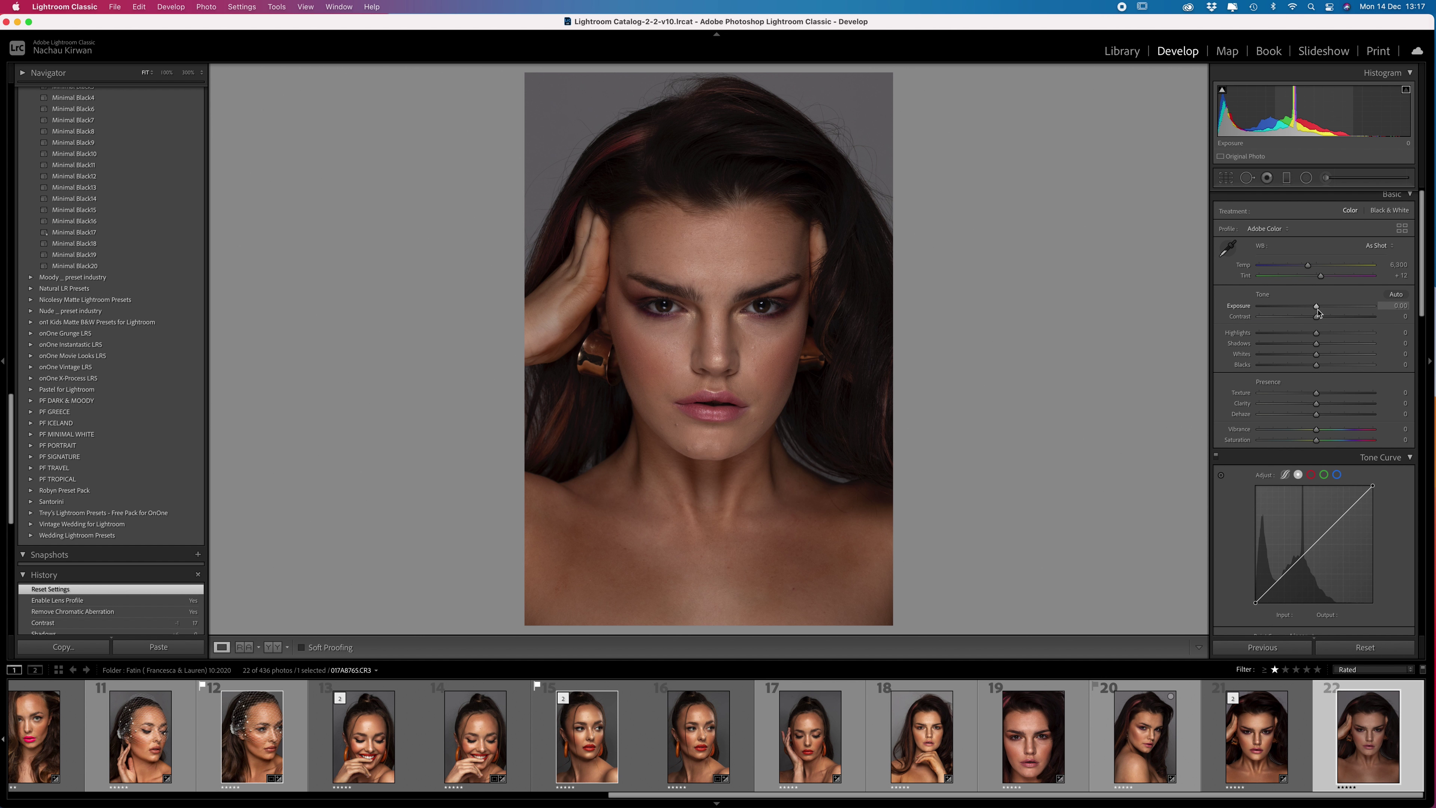
{"action": "left_click_drag", "start_coordinate": [1318, 313], "coordinate": [1322, 313]}
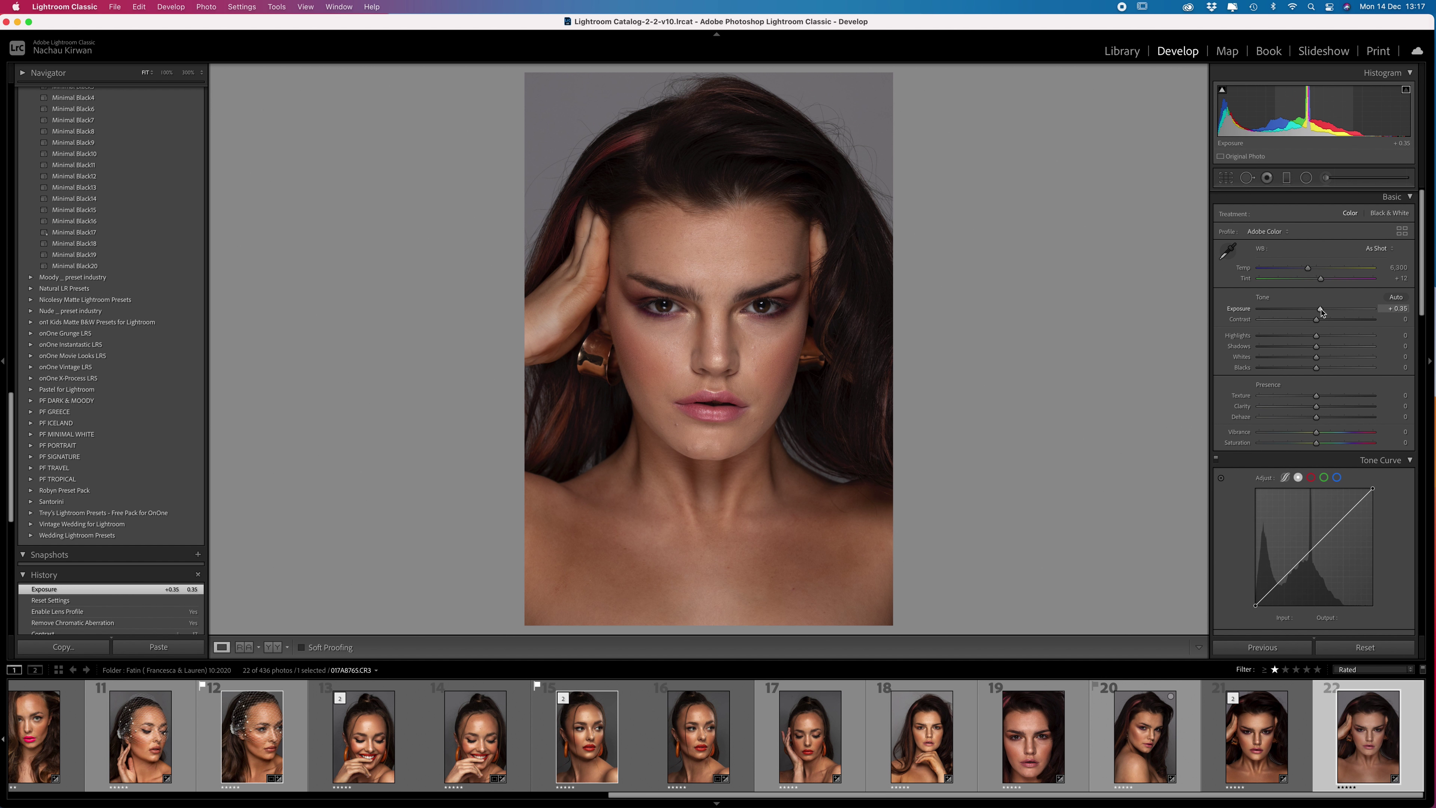
{"action": "left_click_drag", "start_coordinate": [1318, 321], "coordinate": [1329, 324]}
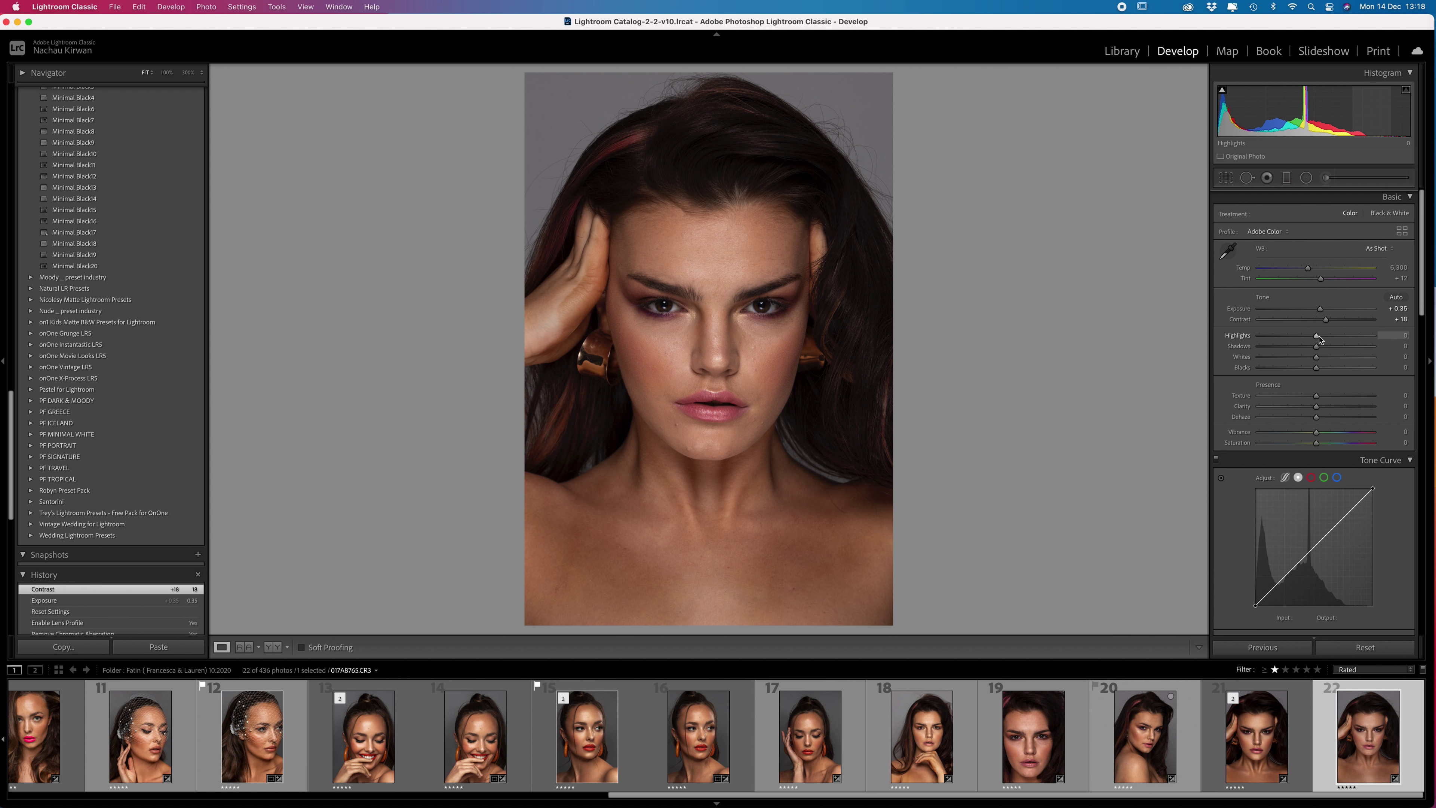
Step: Lower the portrait's highlights to -51 and raise the whites to +34
{"action": "left_click_drag", "start_coordinate": [1319, 336], "coordinate": [1290, 335]}
{"action": "scroll", "coordinate": [1290, 334], "scroll_direction": "down", "scroll_amount": 1}
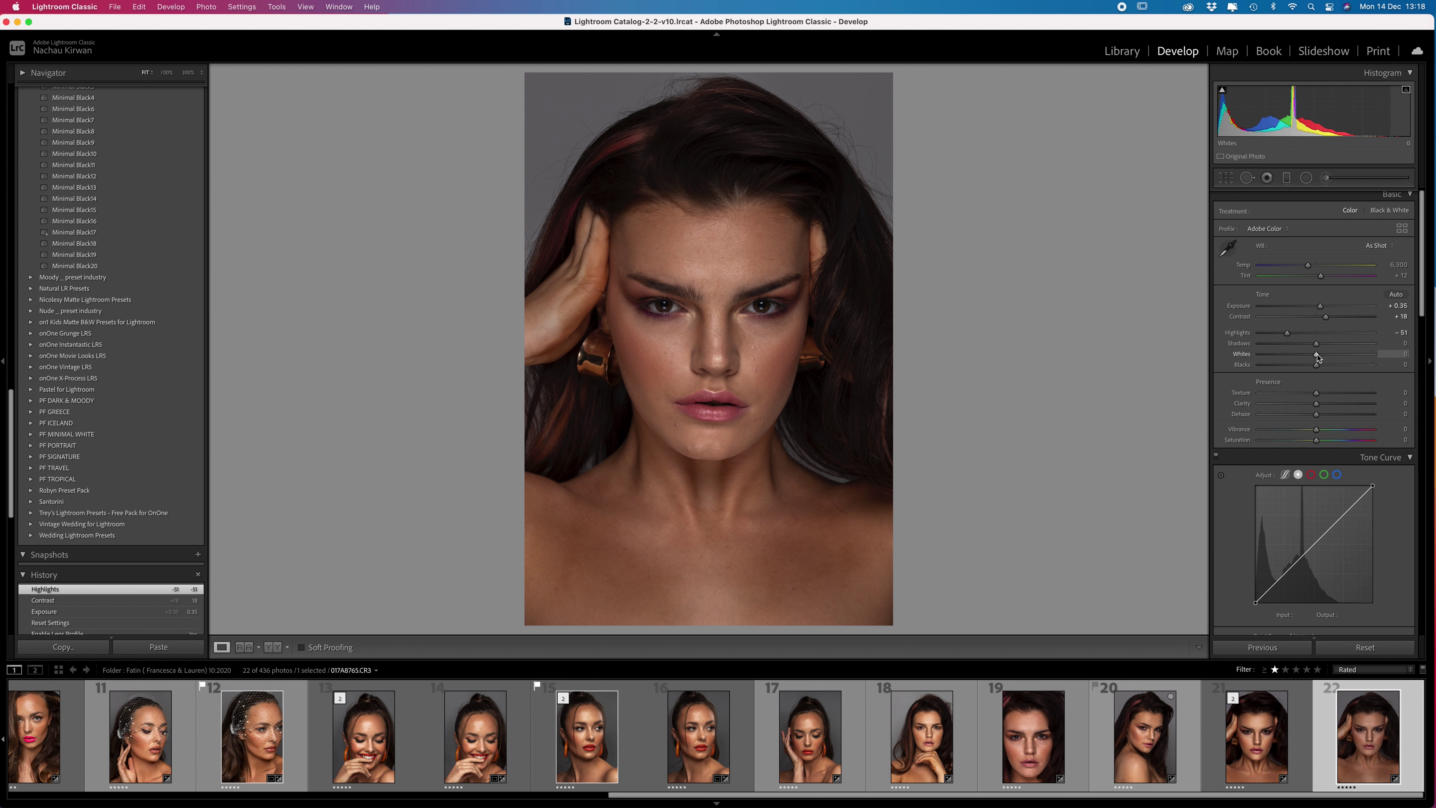
{"action": "left_click_drag", "start_coordinate": [1316, 356], "coordinate": [1336, 355]}
{"action": "left_click_drag", "start_coordinate": [1336, 357], "coordinate": [1336, 356]}
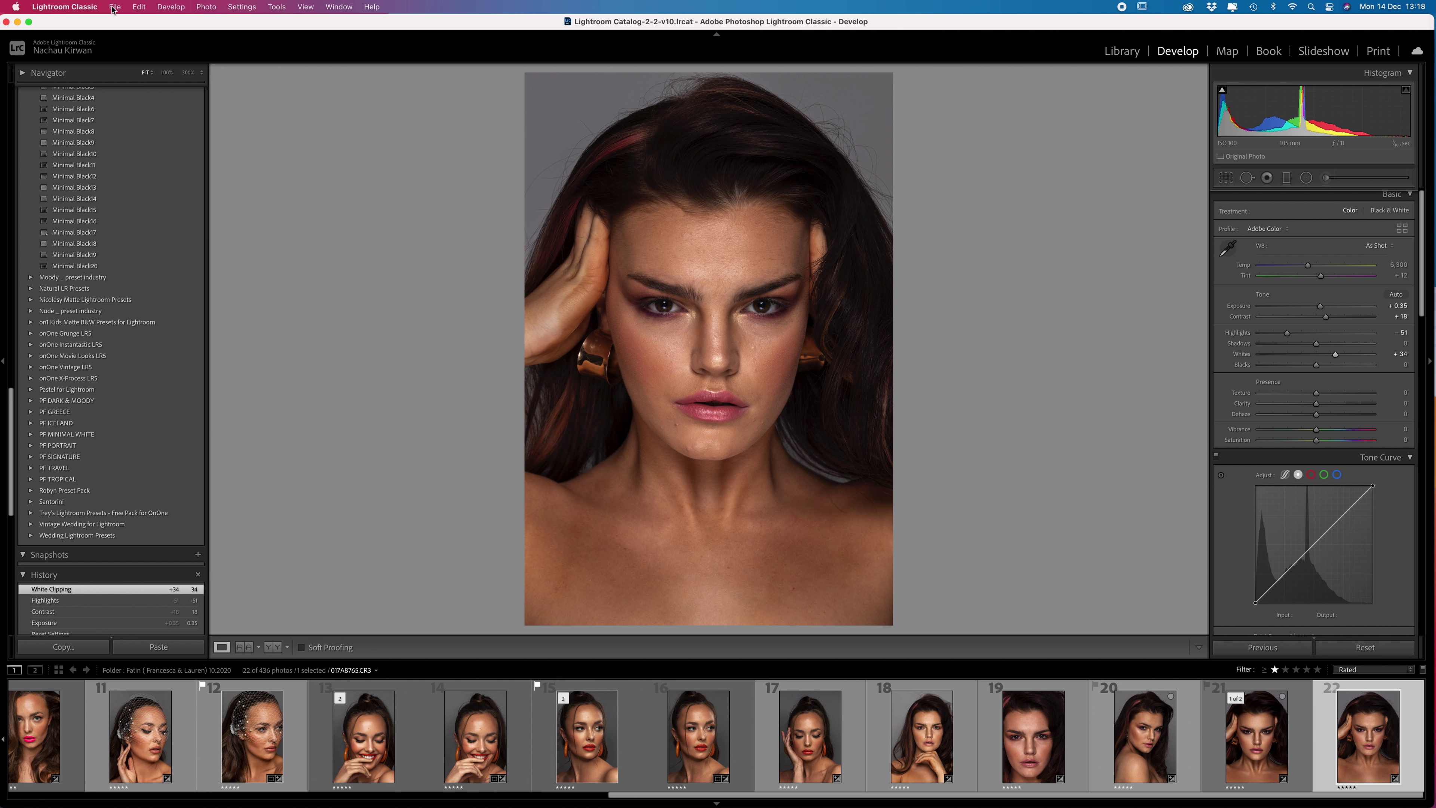
Step: Send the adjusted portrait to Adobe Photoshop 2021 for editing
{"action": "left_click", "coordinate": [113, 7]}
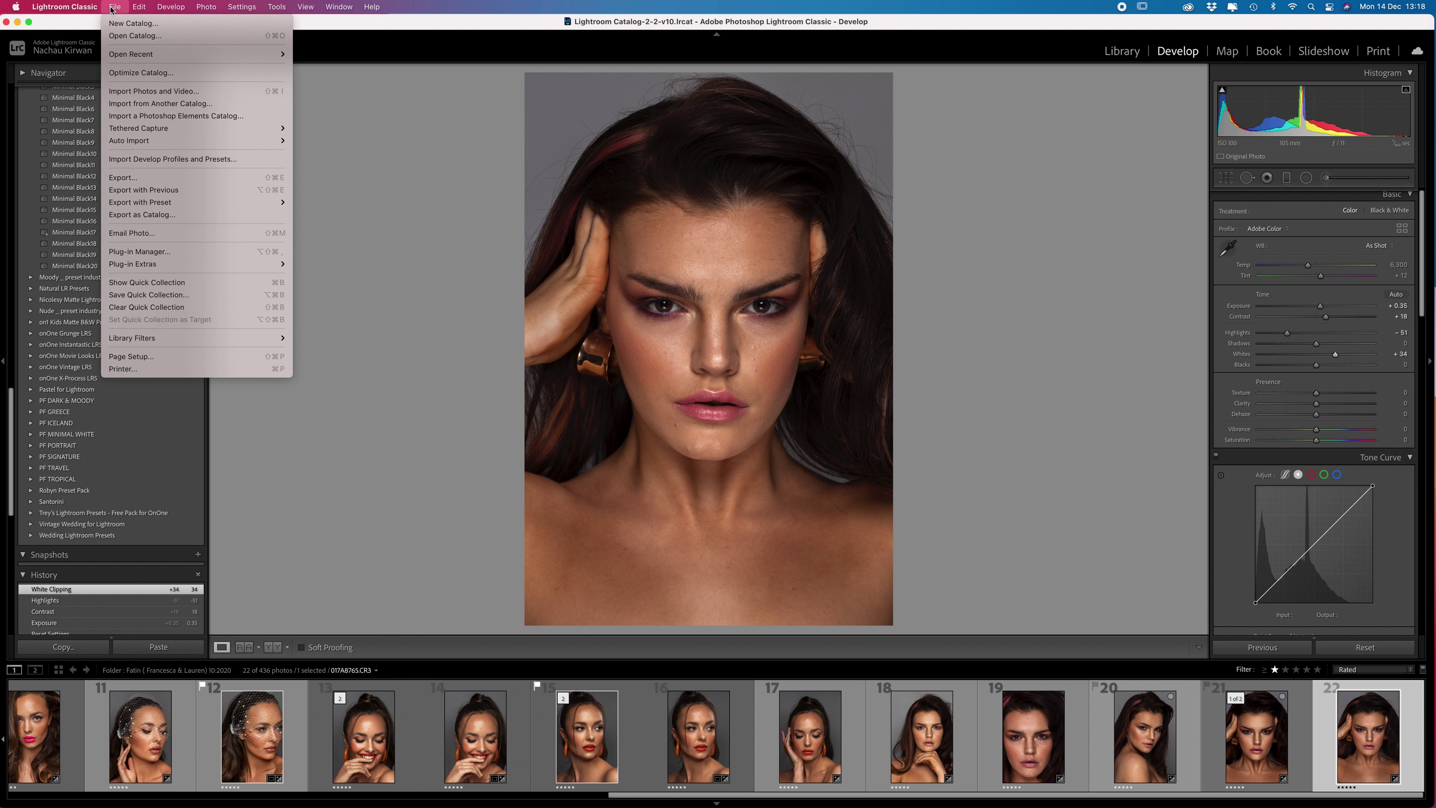
{"action": "mouse_move", "coordinate": [159, 10]}
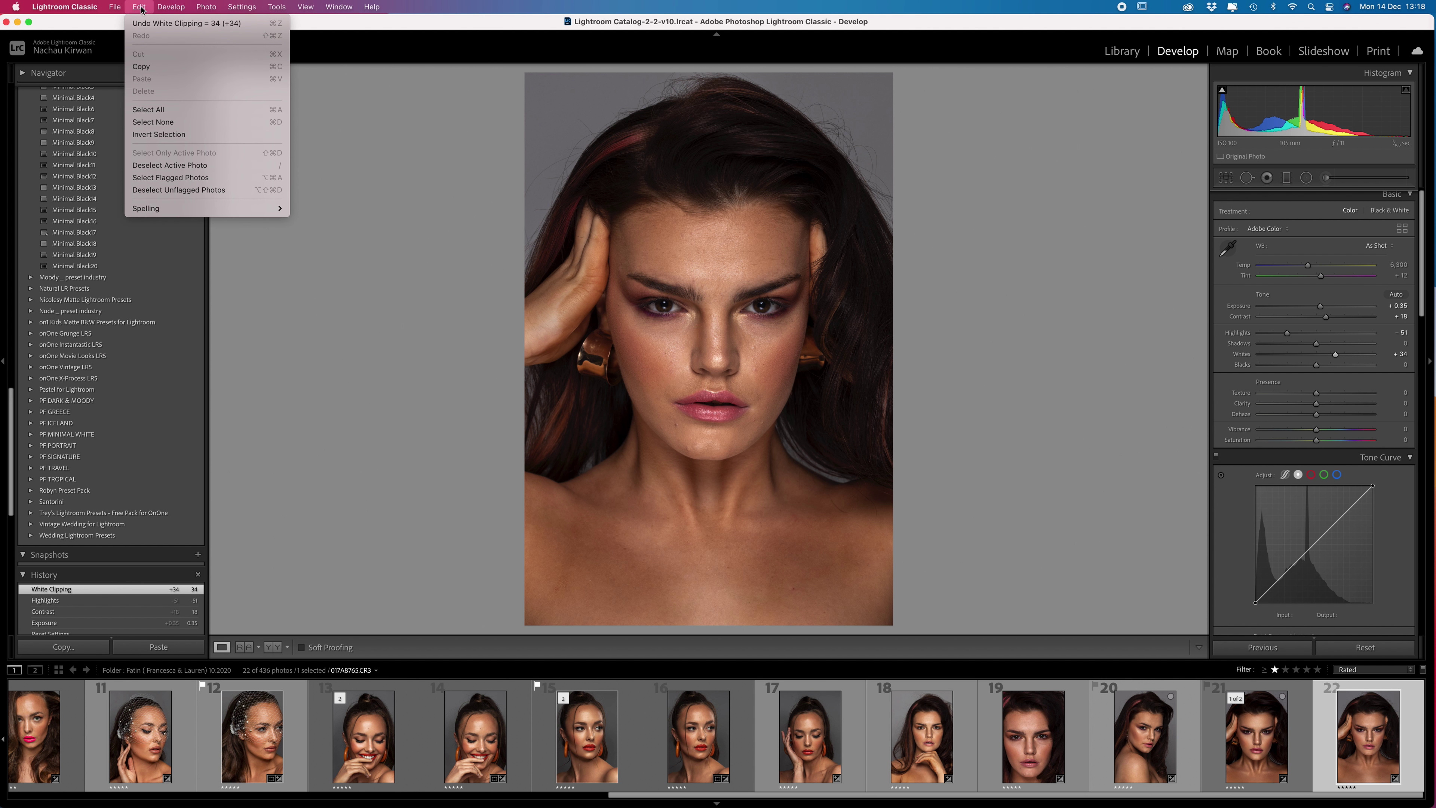
{"action": "mouse_move", "coordinate": [206, 6]}
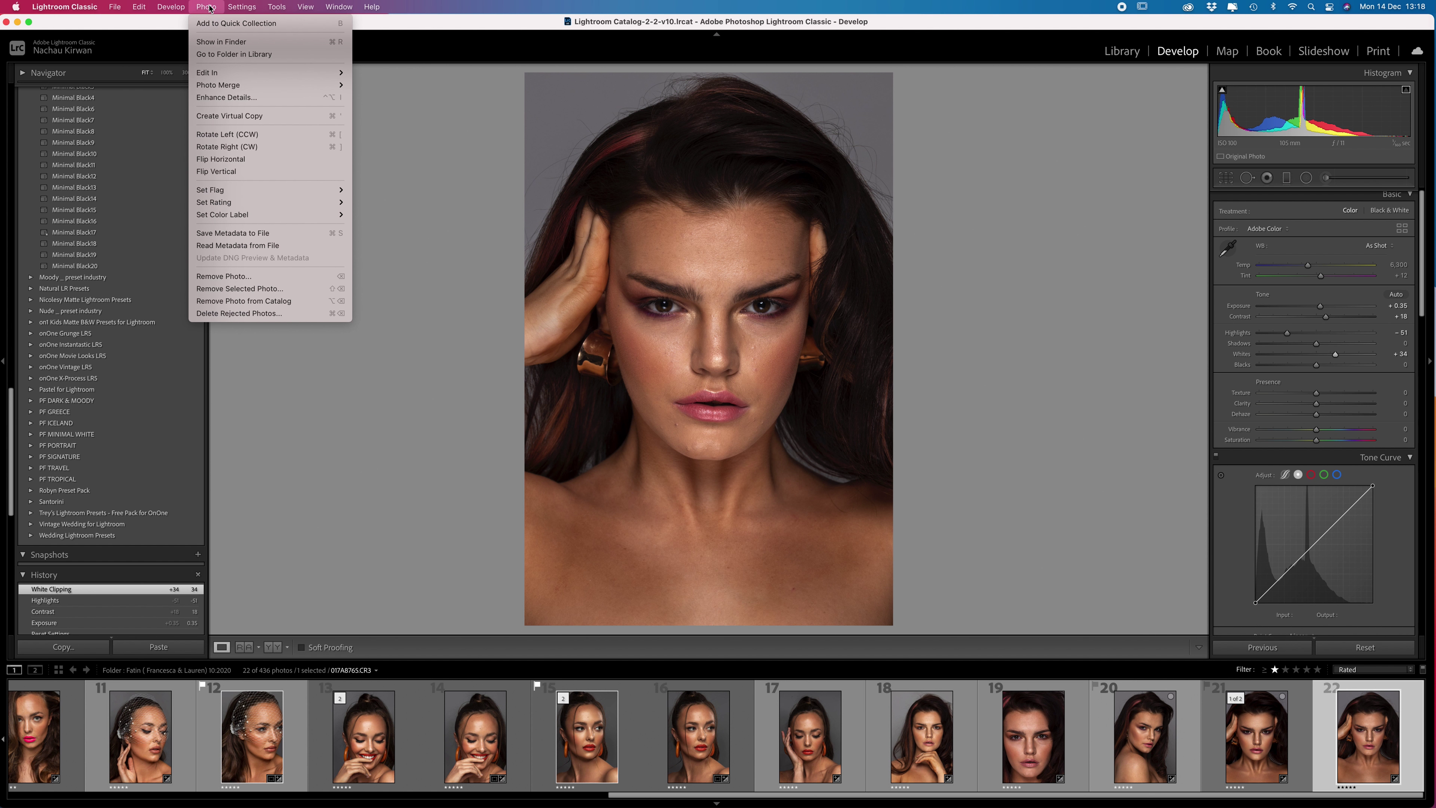
{"action": "mouse_move", "coordinate": [236, 73]}
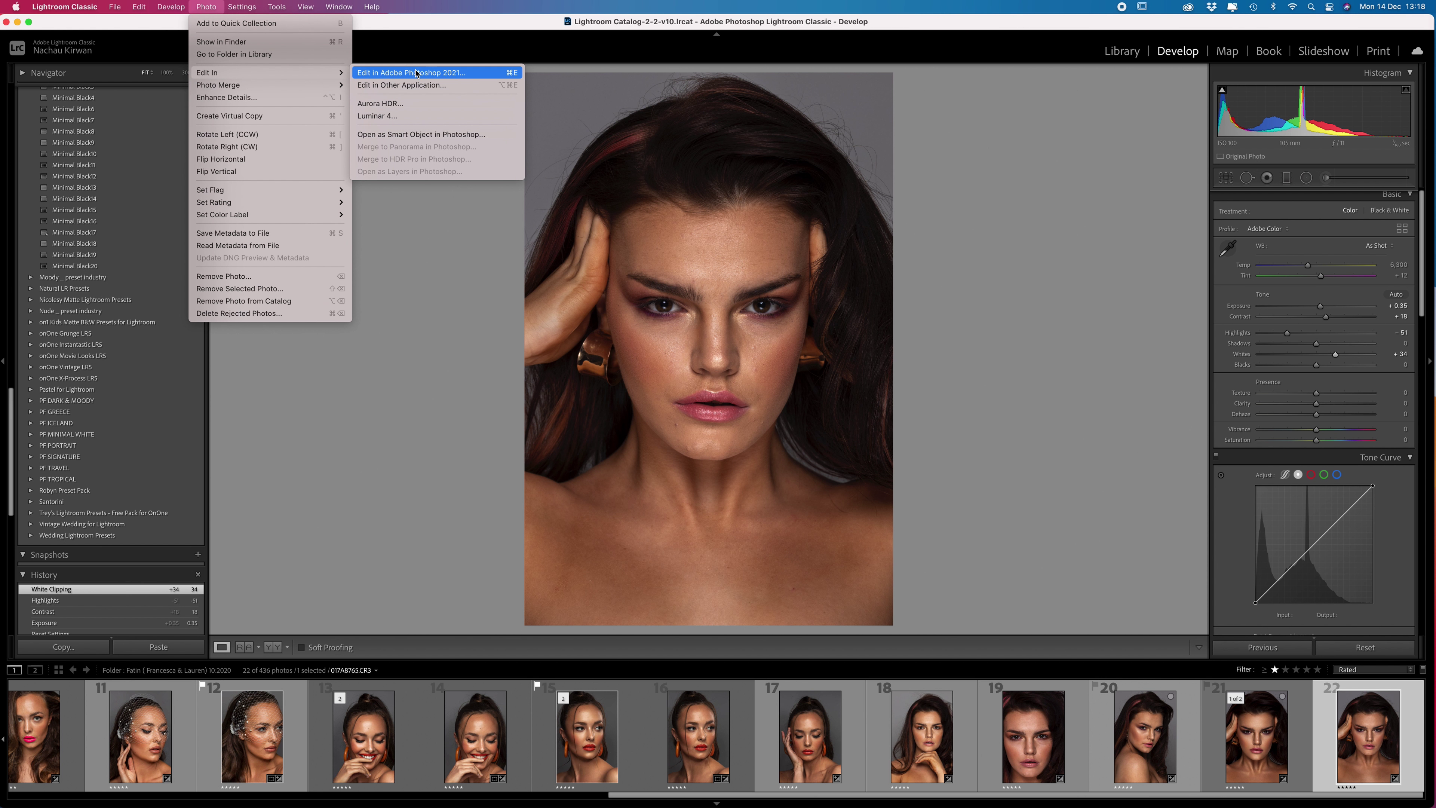
{"action": "left_click", "coordinate": [405, 72]}
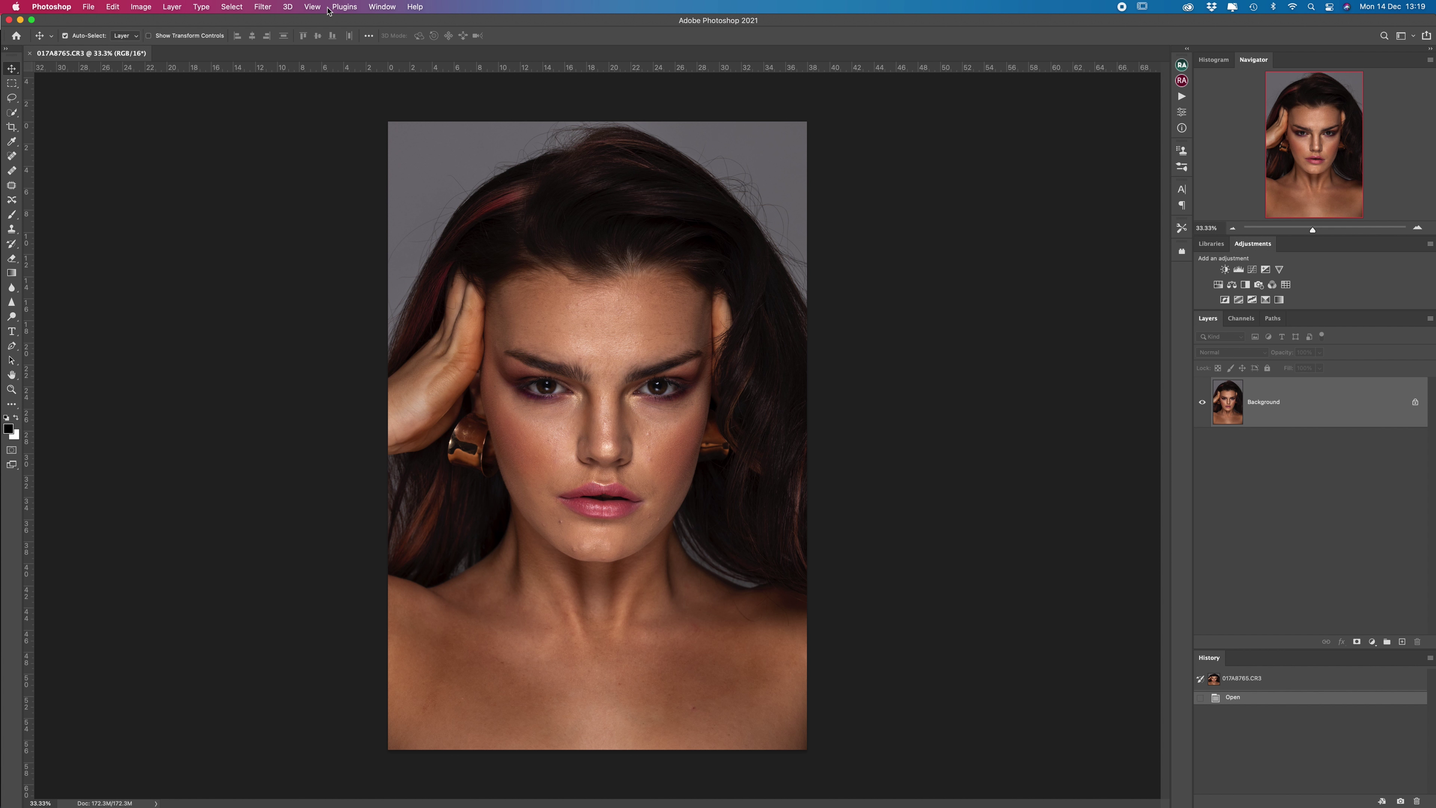
Step: Create a second window for 017A8765.CR3 and arrange both windows side by side as 2-up Vertical
{"action": "left_click", "coordinate": [380, 7]}
{"action": "mouse_move", "coordinate": [392, 32]}
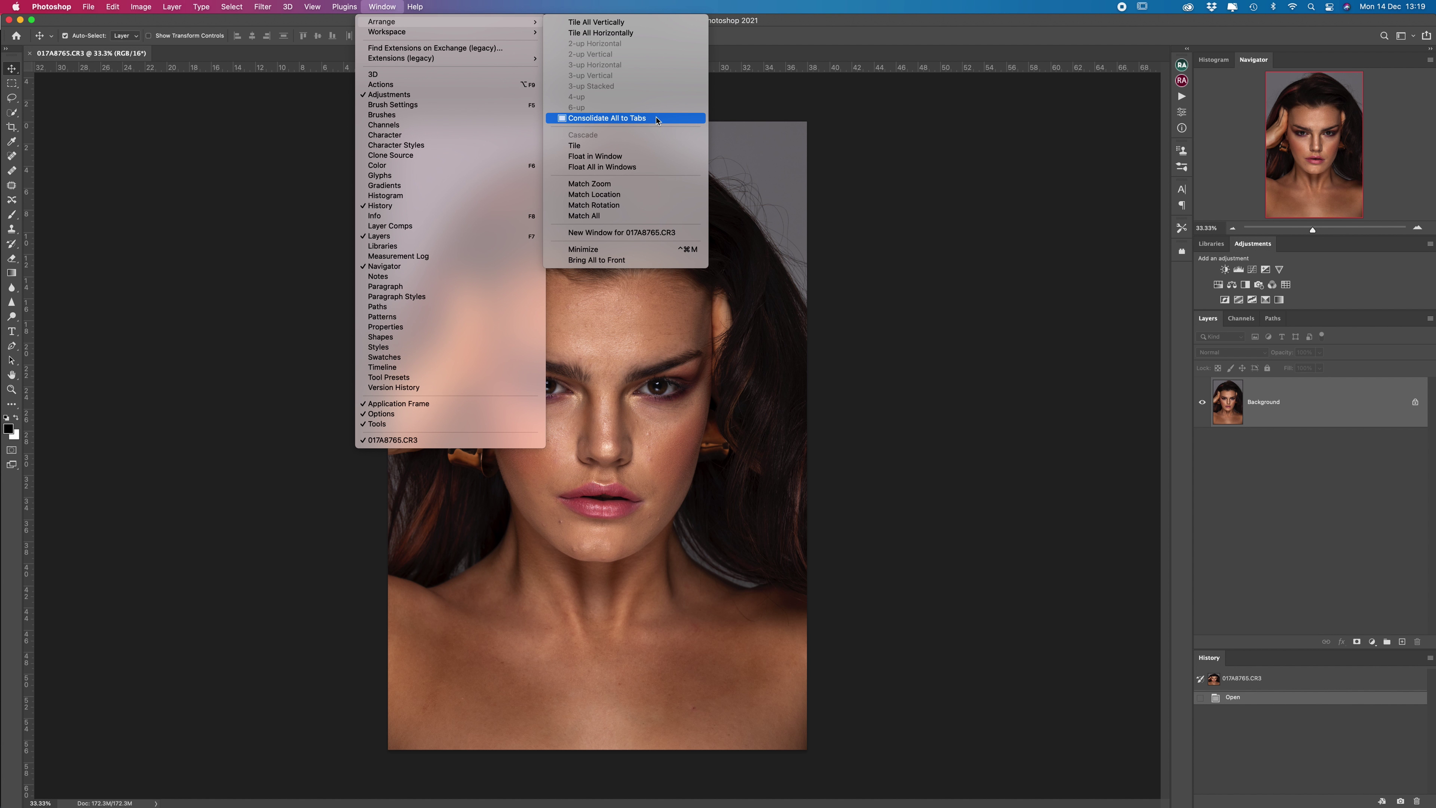
{"action": "left_click", "coordinate": [621, 233]}
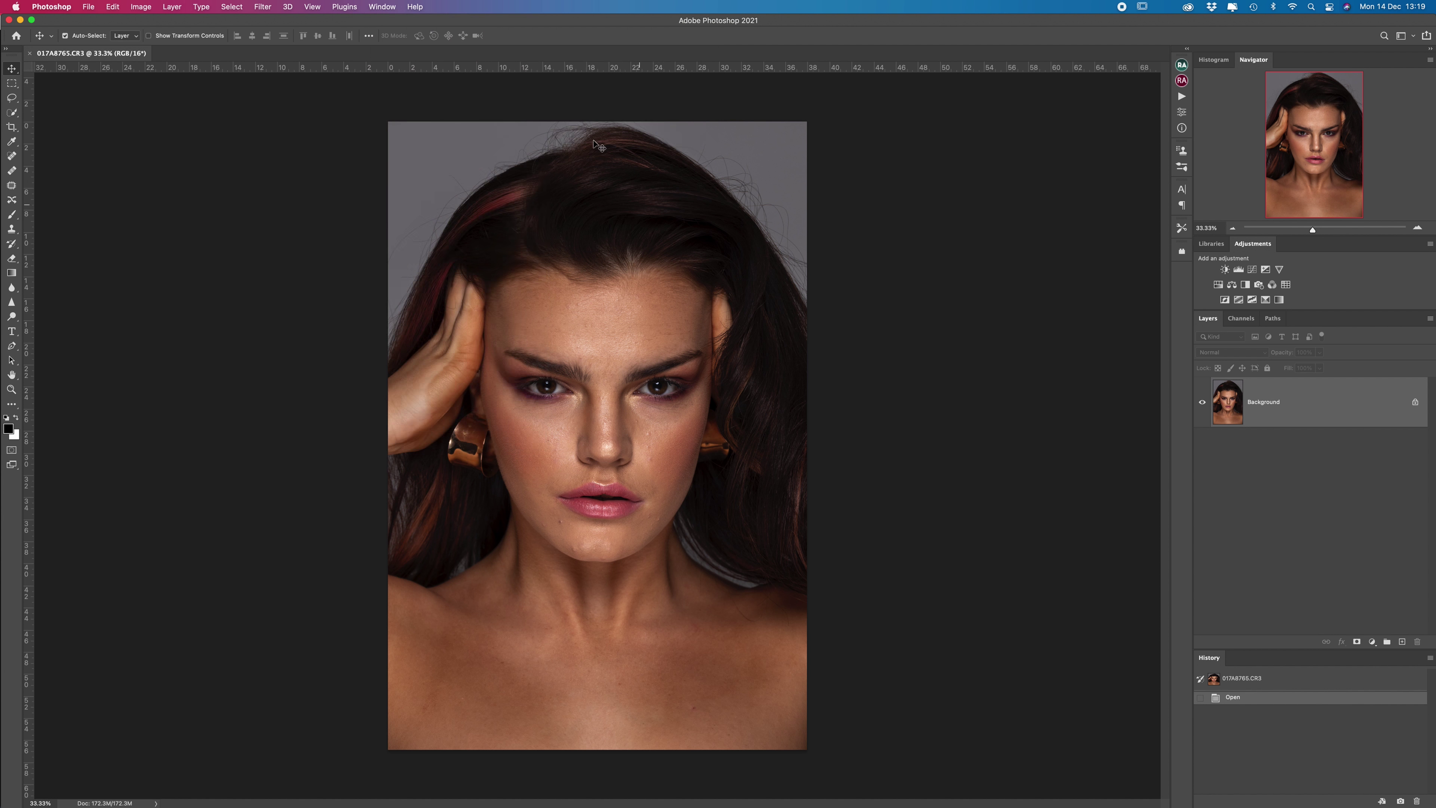
{"action": "left_click", "coordinate": [380, 7]}
{"action": "mouse_move", "coordinate": [407, 22]}
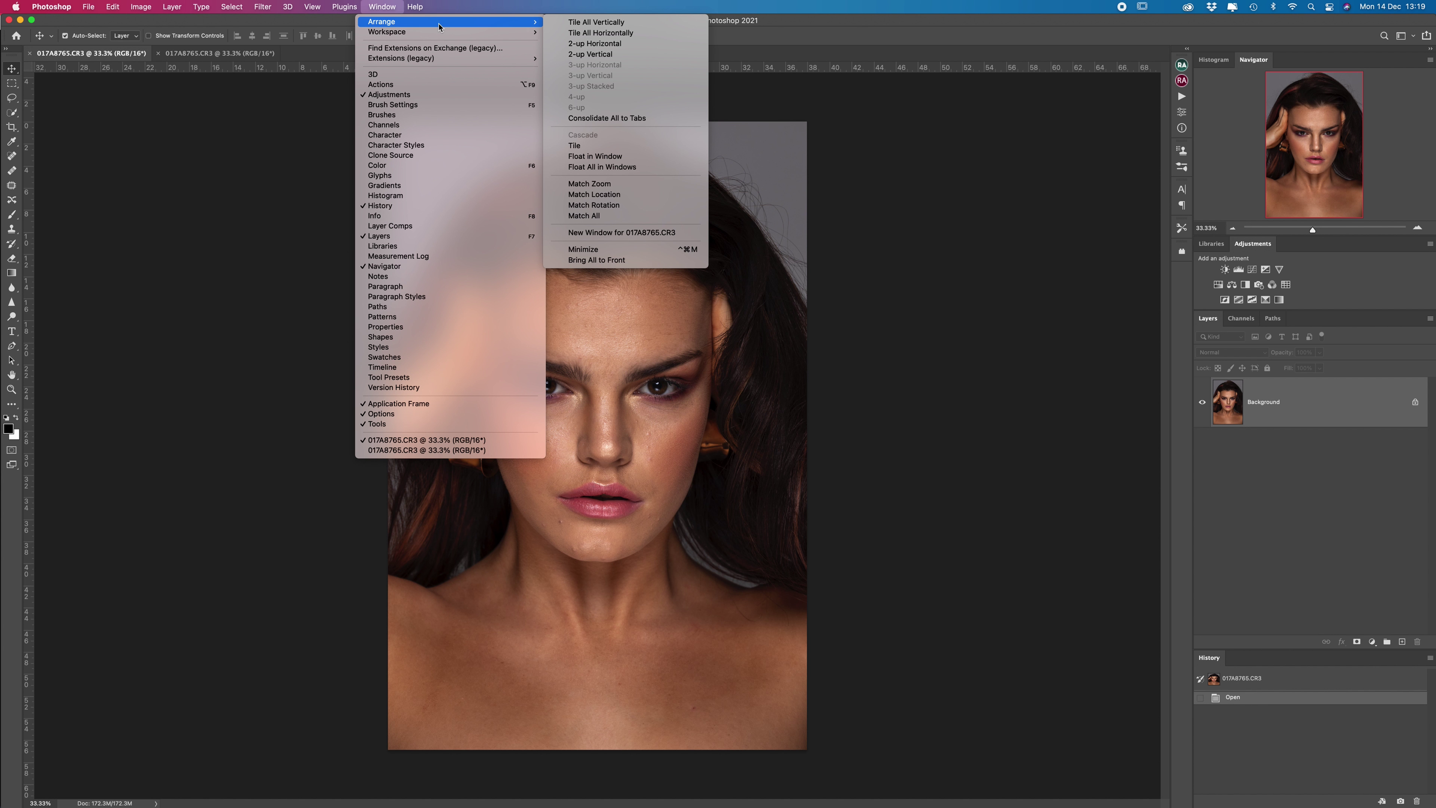
{"action": "left_click", "coordinate": [589, 54]}
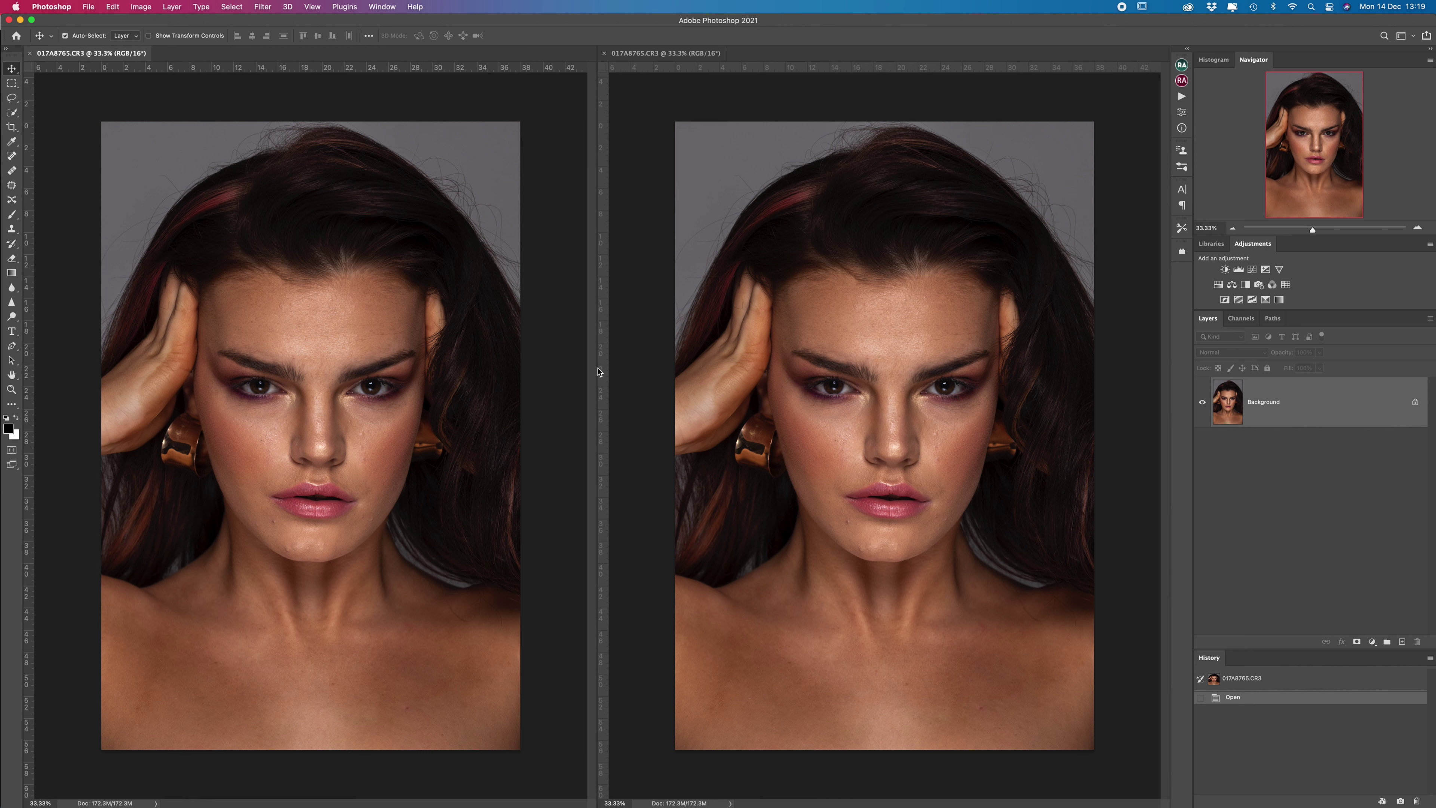
Step: Zoom the second window to 66.7% on the face and widen it by narrowing the full-portrait window
{"action": "key", "text": "z"}
{"action": "left_click", "coordinate": [840, 435]}
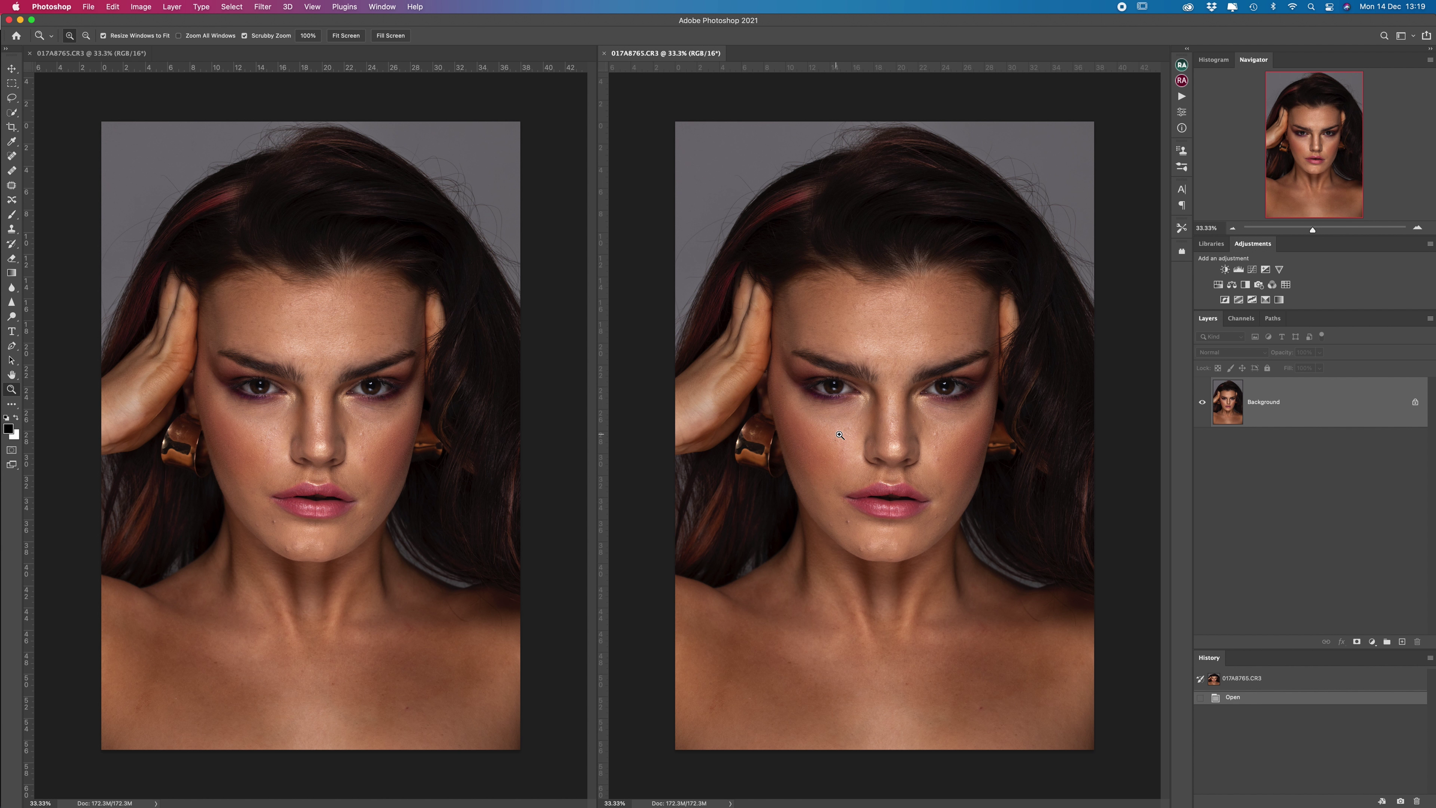
{"action": "left_click", "coordinate": [857, 435]}
{"action": "left_click", "coordinate": [876, 425]}
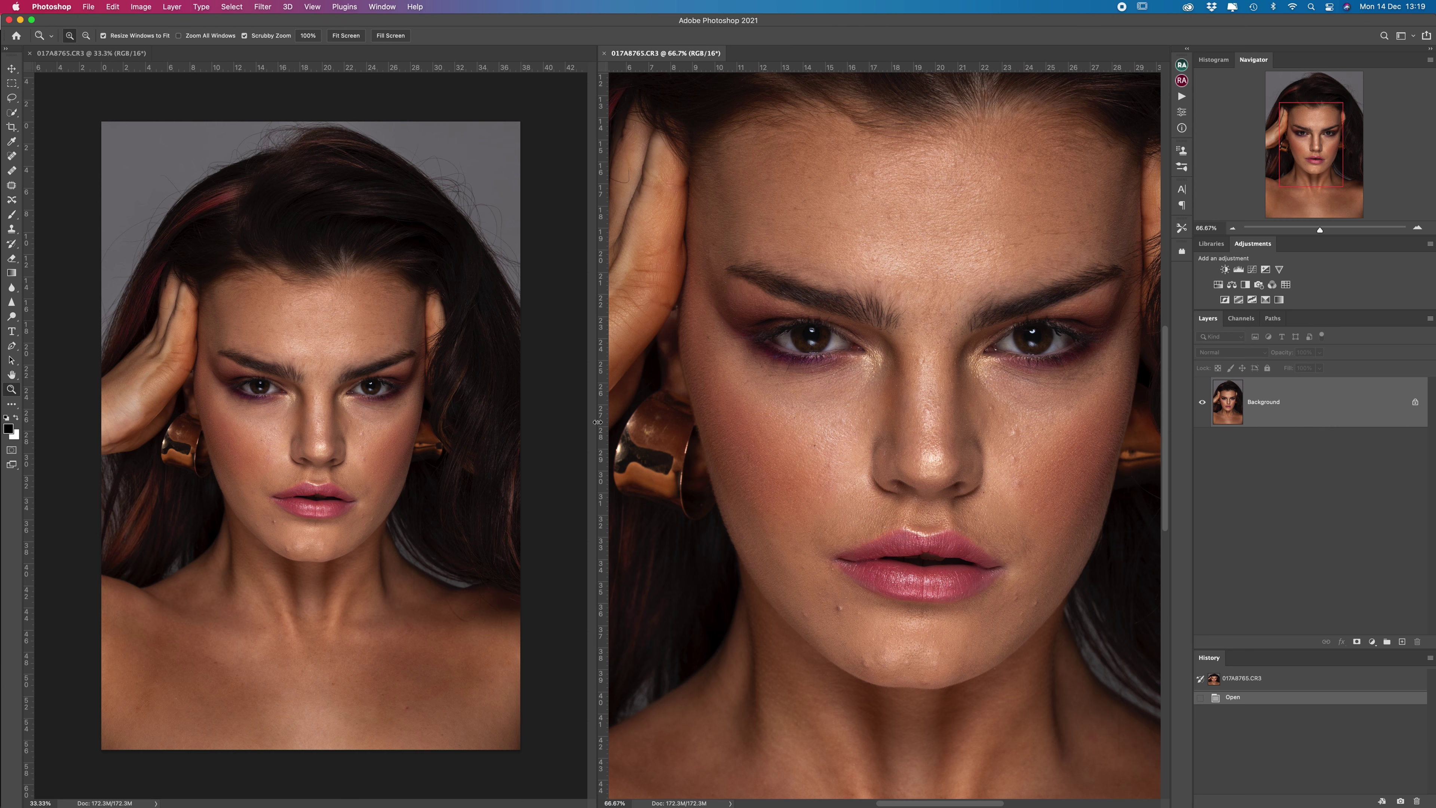
{"action": "left_click_drag", "start_coordinate": [597, 422], "coordinate": [488, 434]}
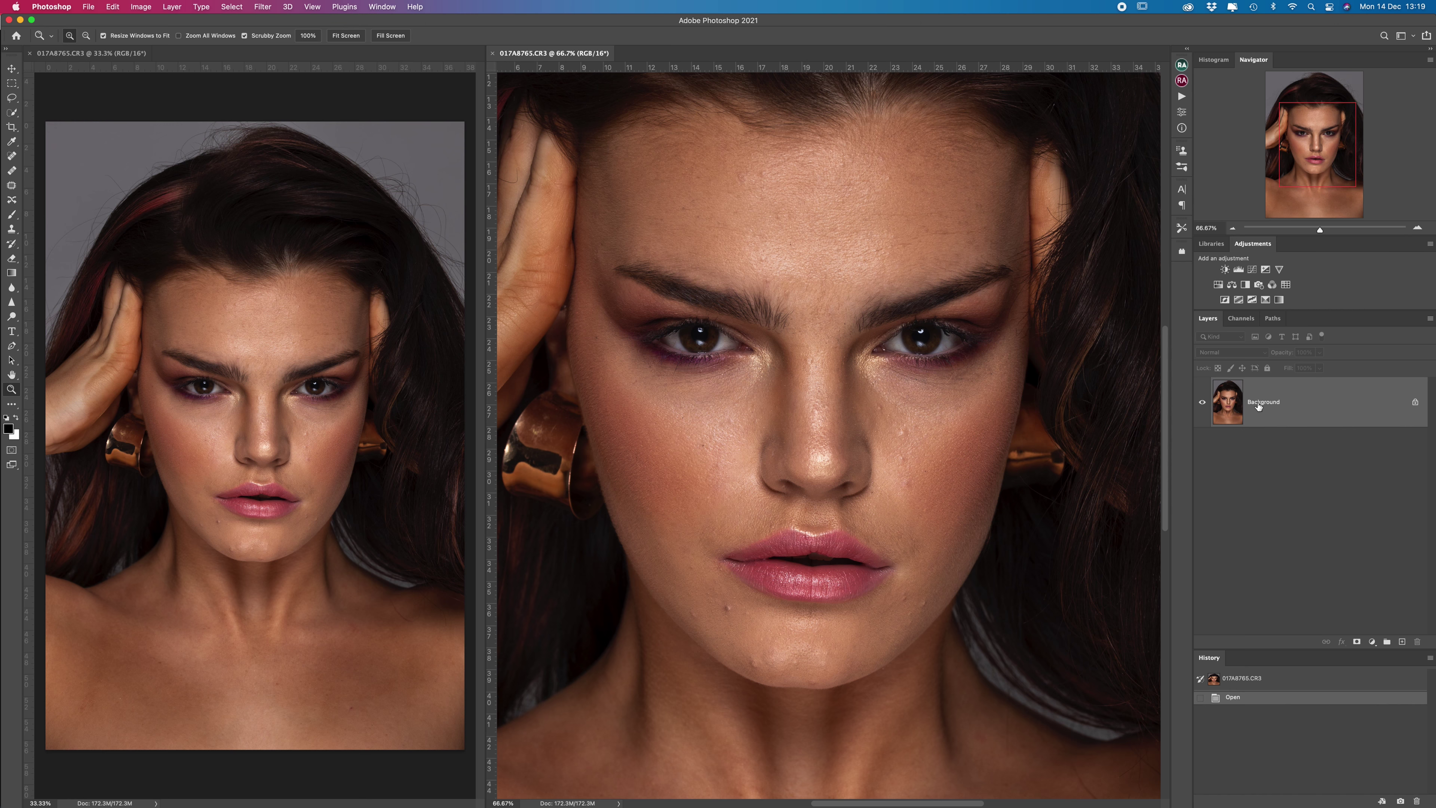
Step: Duplicate the Background layer onto a new layer
{"action": "right_click", "coordinate": [1234, 402]}
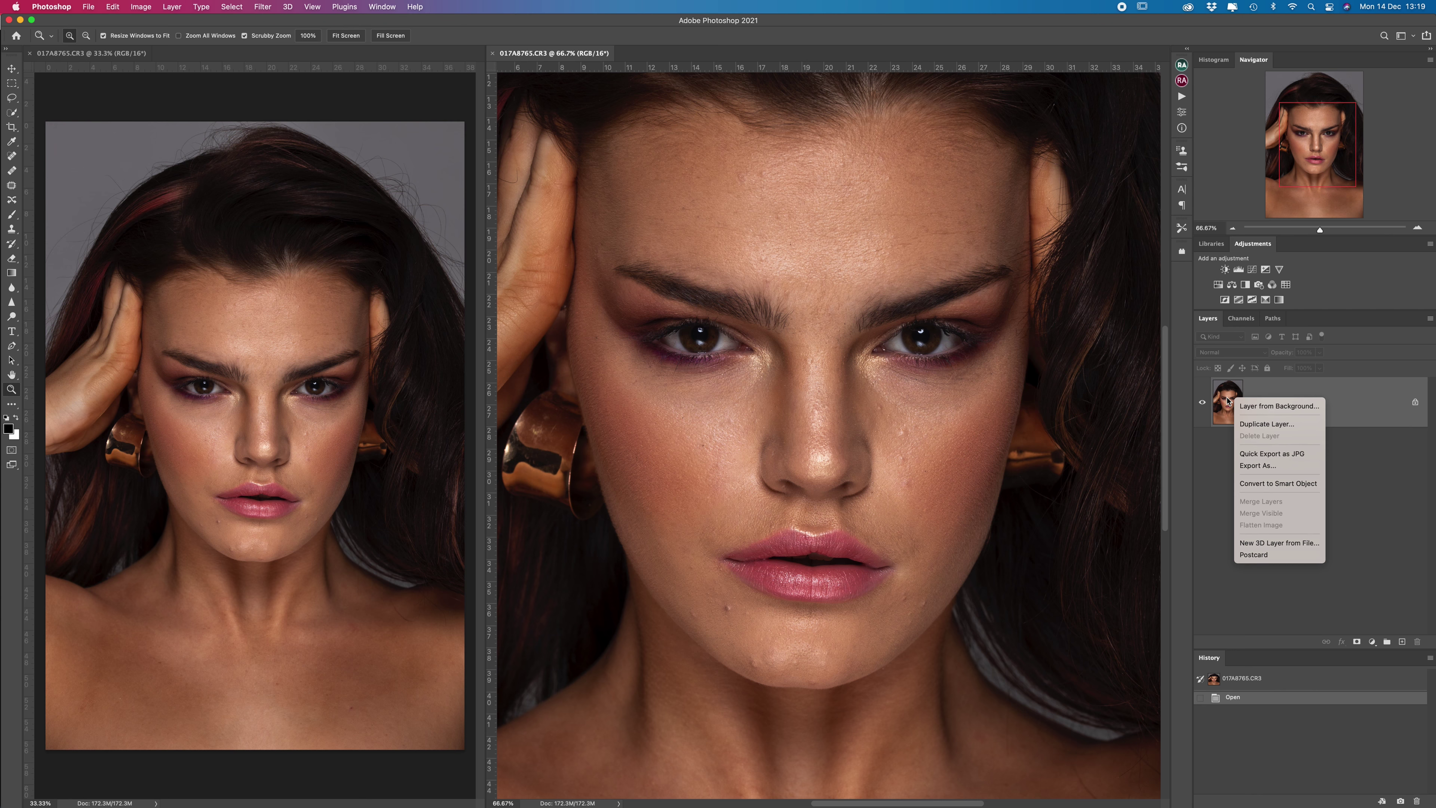
{"action": "left_click", "coordinate": [1209, 457]}
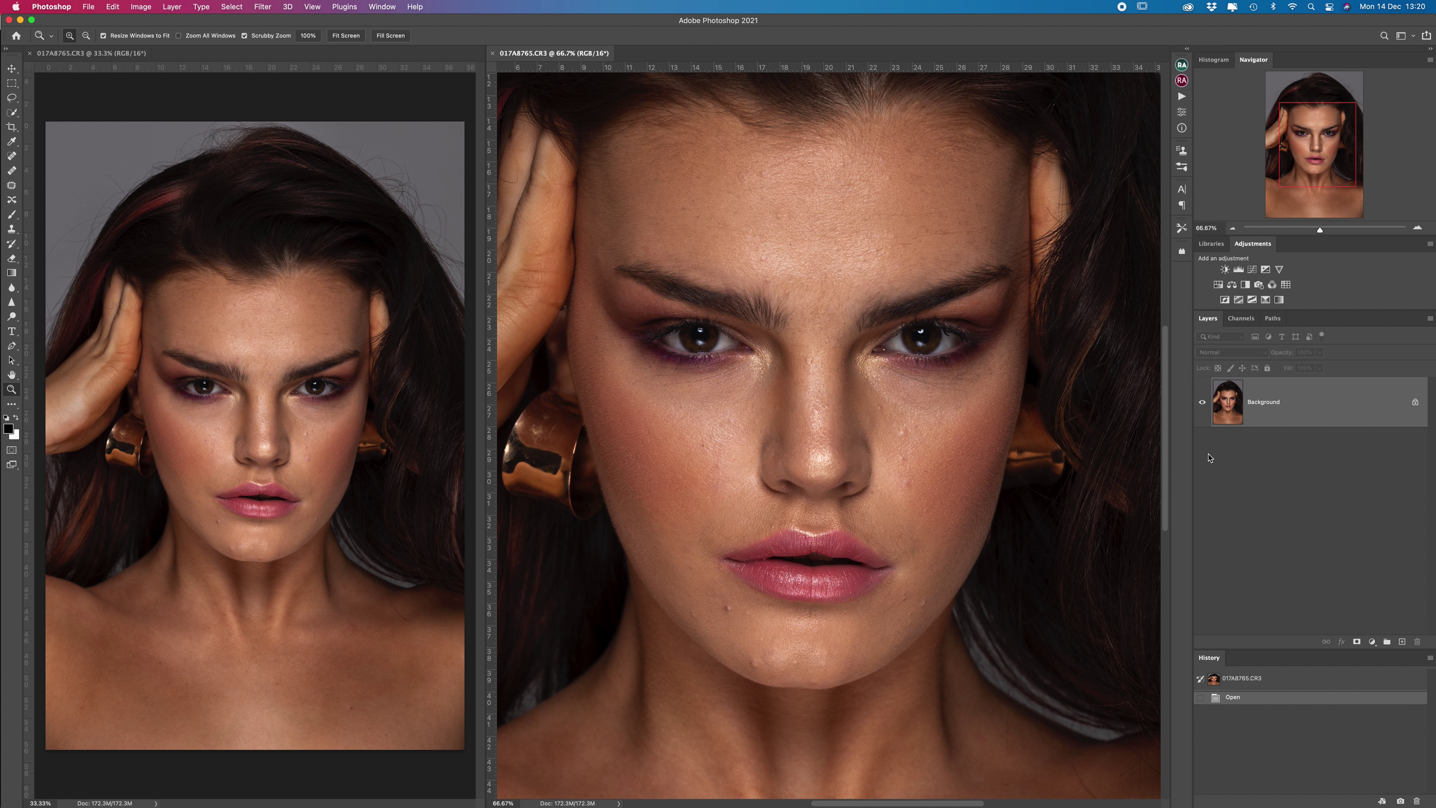
{"action": "key", "text": "super+j"}
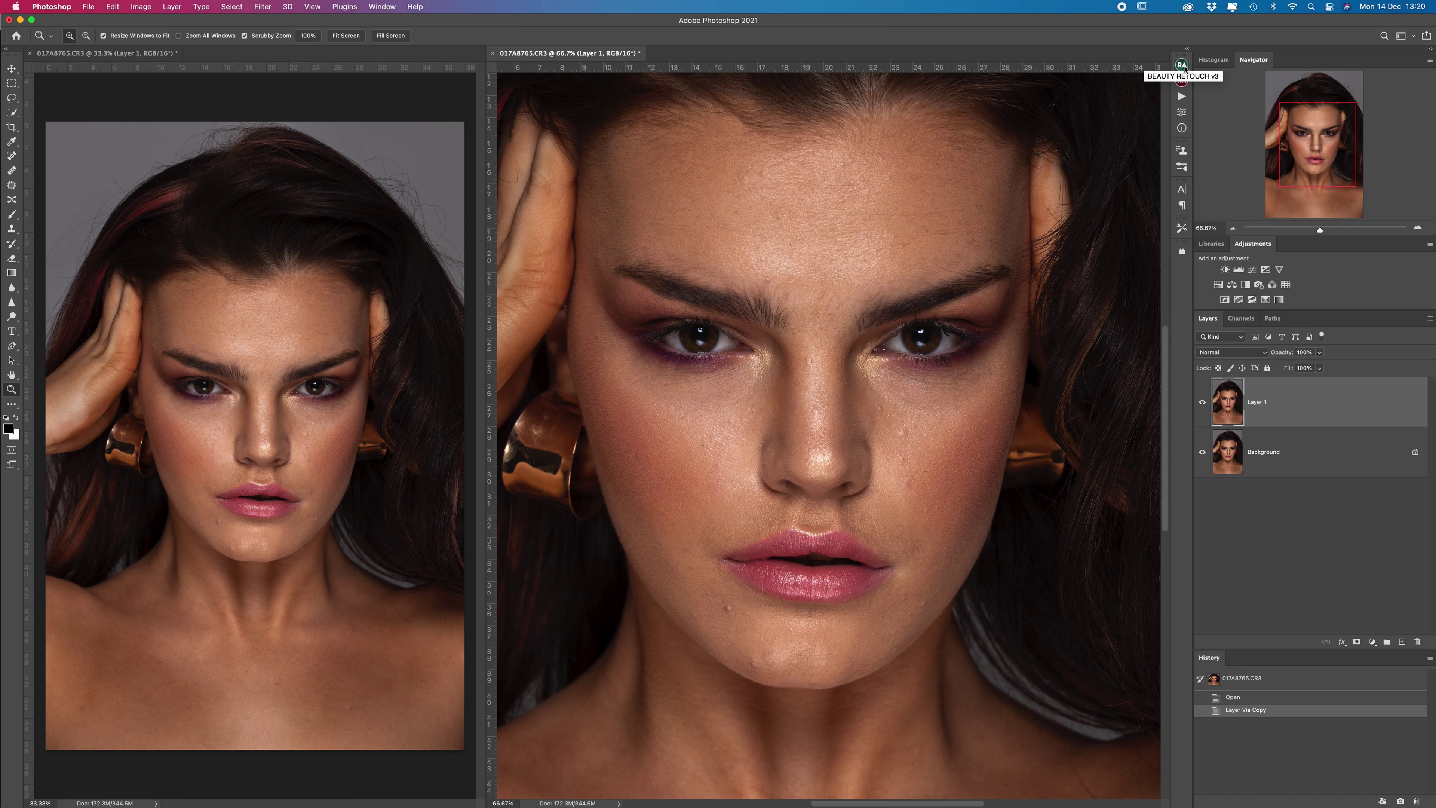
Step: Run the Beauty Retouch frequency separation via Gaussian Blur with an 8-pixel radius, and delete the High Frequency: Texture copy layer
{"action": "left_click", "coordinate": [1182, 65]}
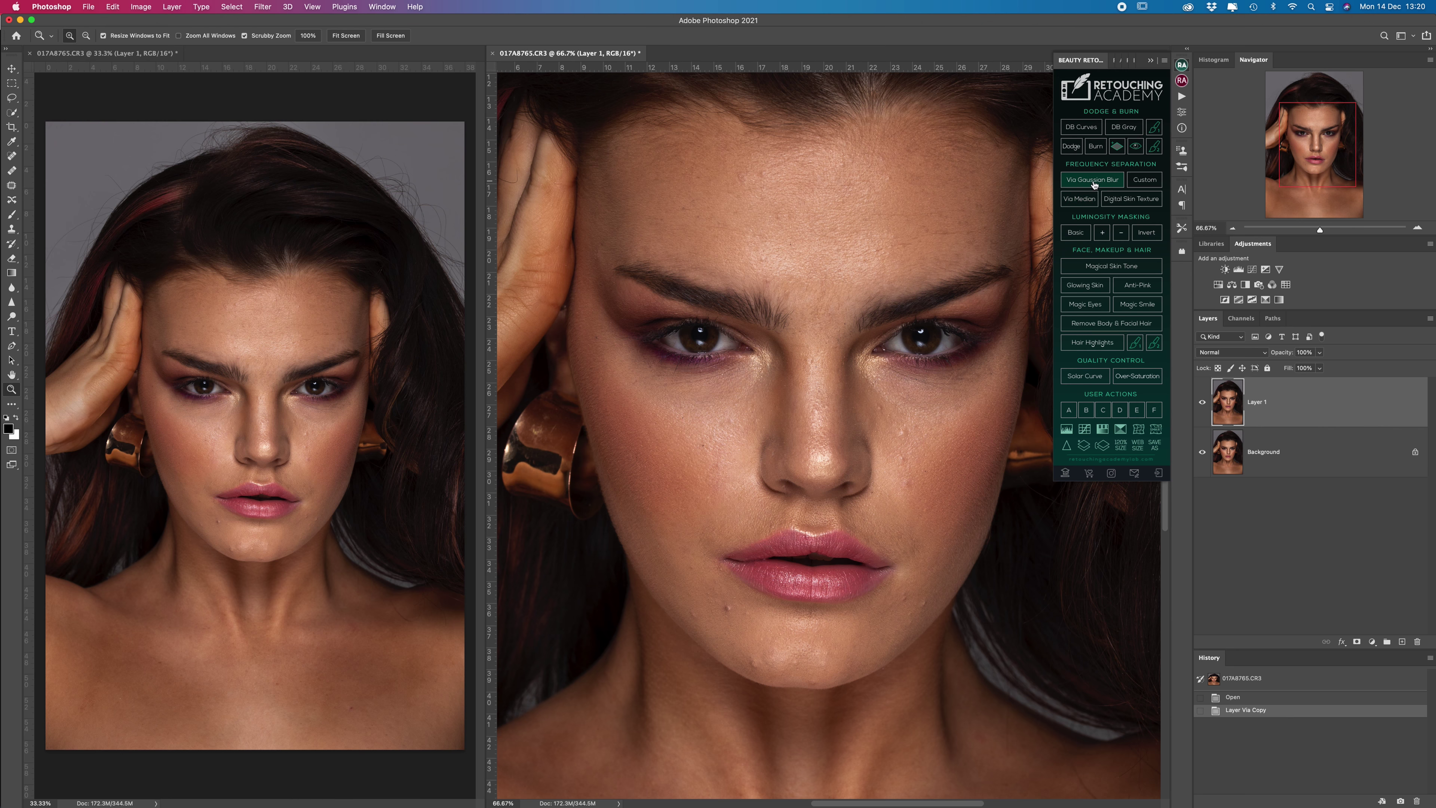
{"action": "left_click", "coordinate": [1093, 180]}
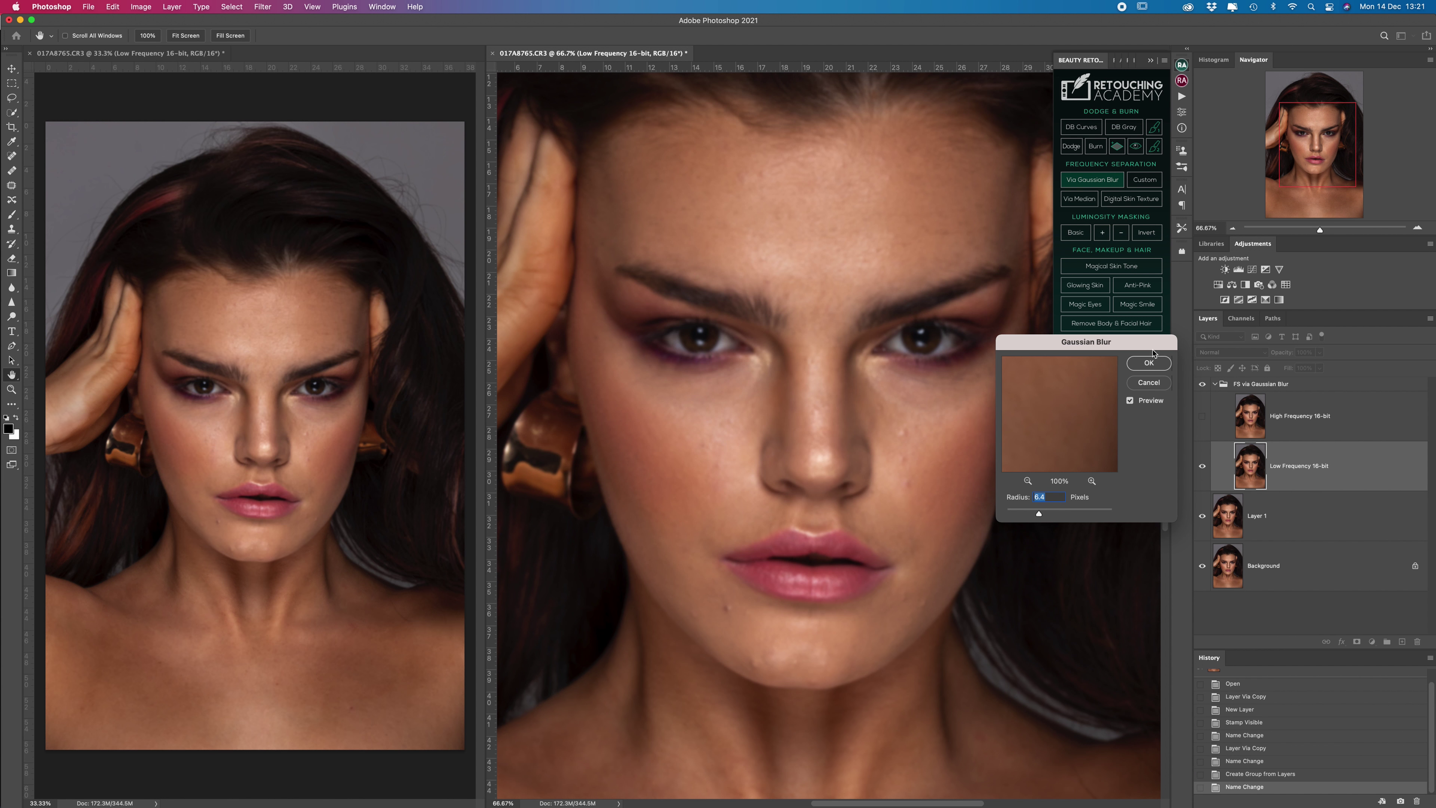
{"action": "type", "text": "8"}
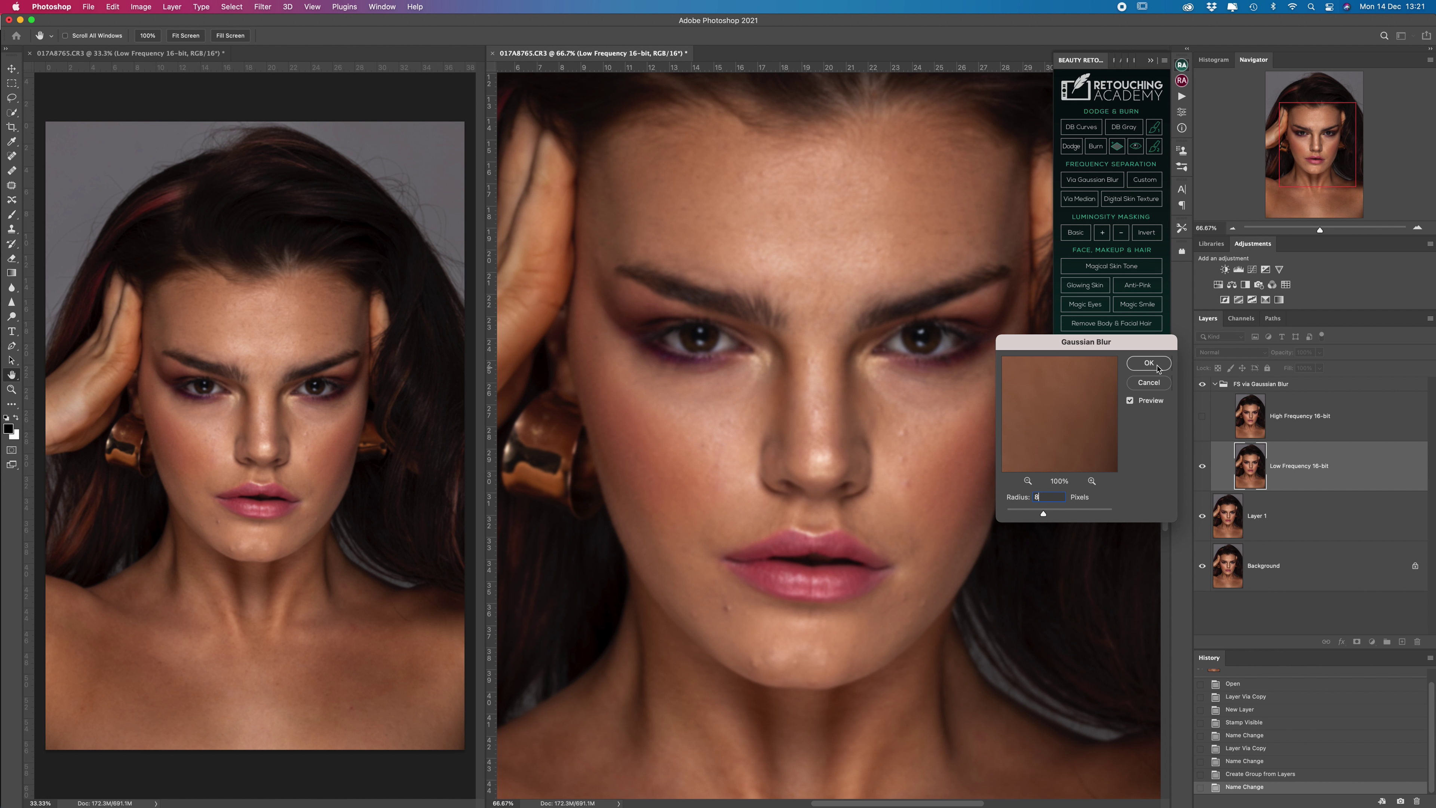
{"action": "left_click", "coordinate": [1156, 366]}
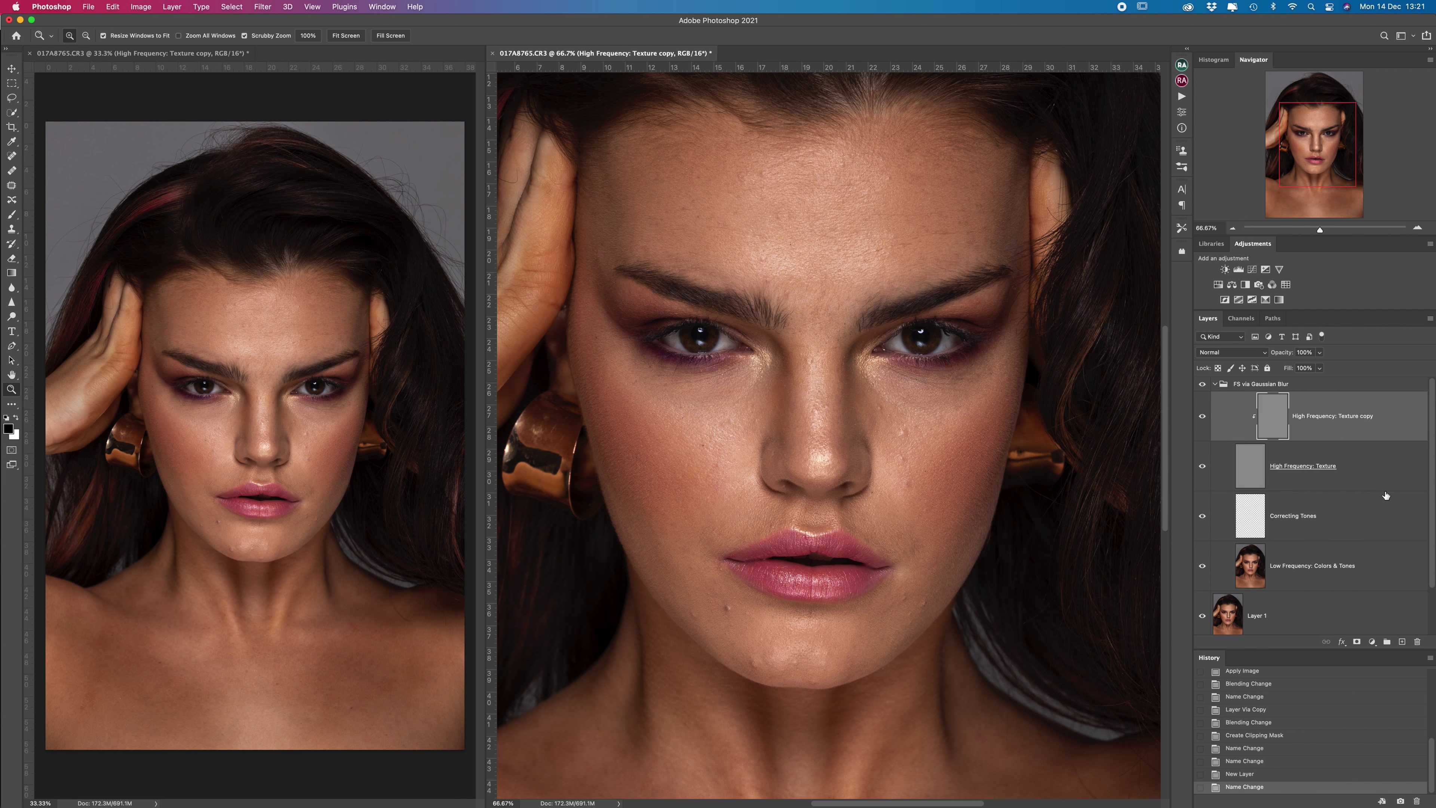
{"action": "left_click", "coordinate": [1417, 641]}
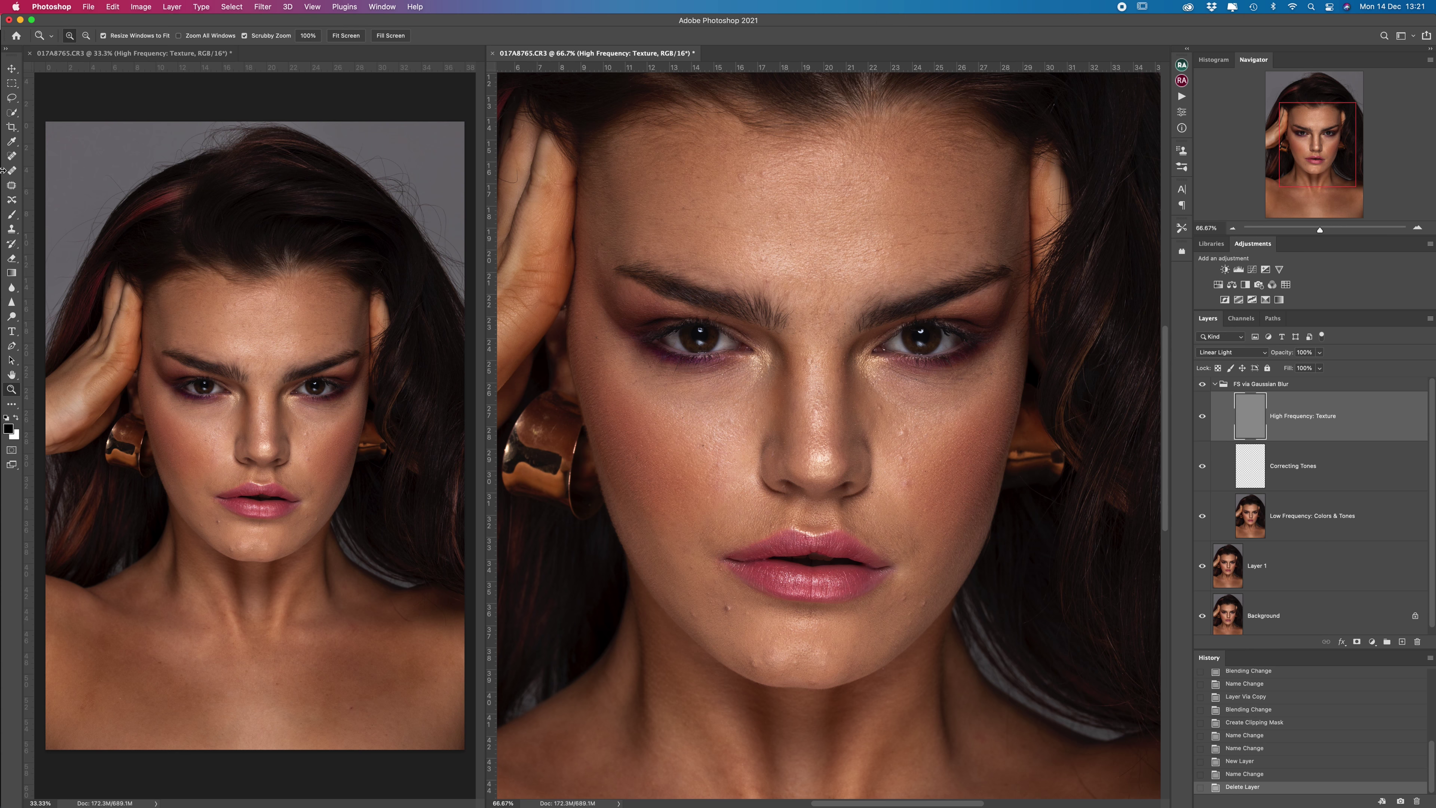
Step: Clone Stamp away the blemishes on the model's left cheek beside the nose on the High Frequency: Texture layer, working at 100% zoom
{"action": "left_click", "coordinate": [11, 155]}
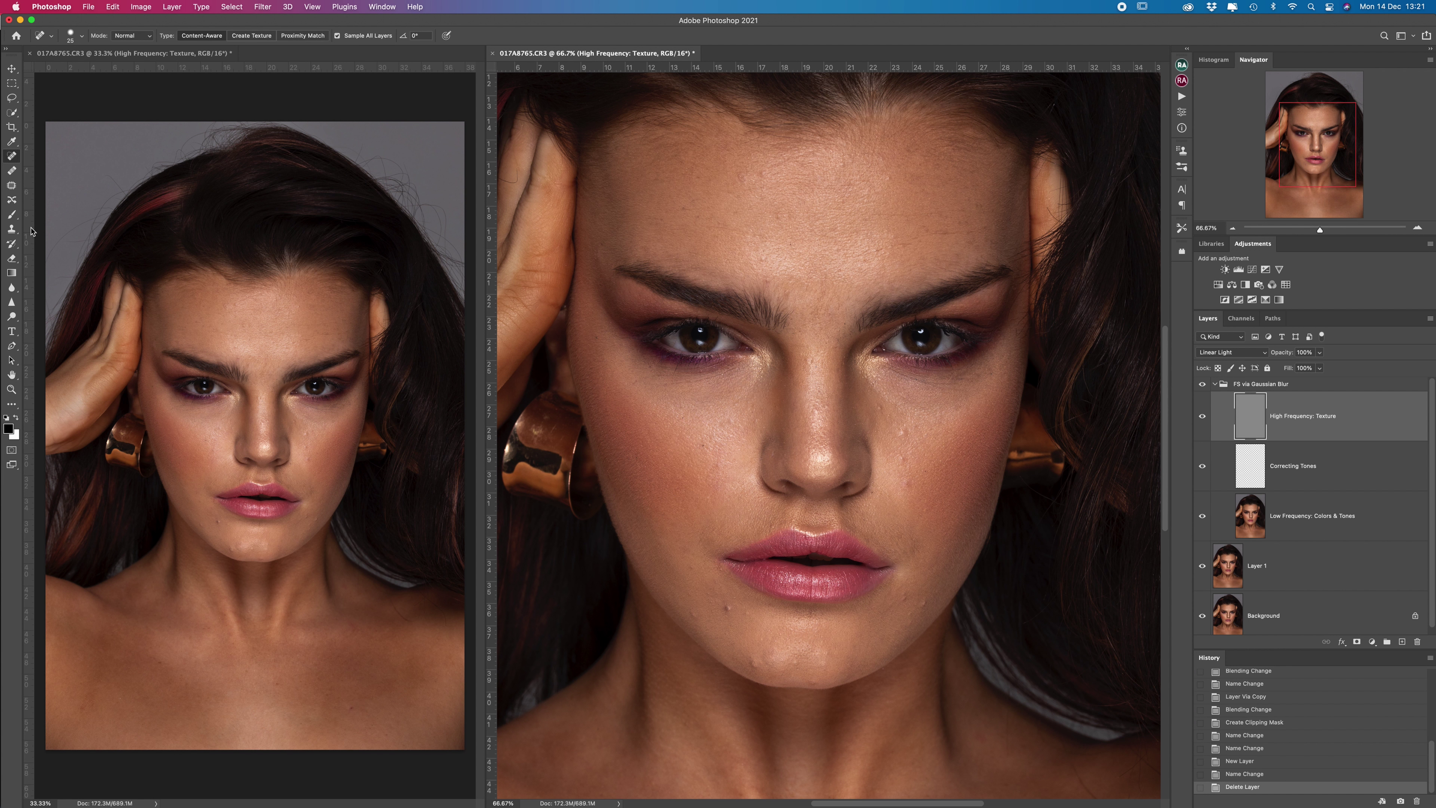
{"action": "left_click", "coordinate": [11, 228]}
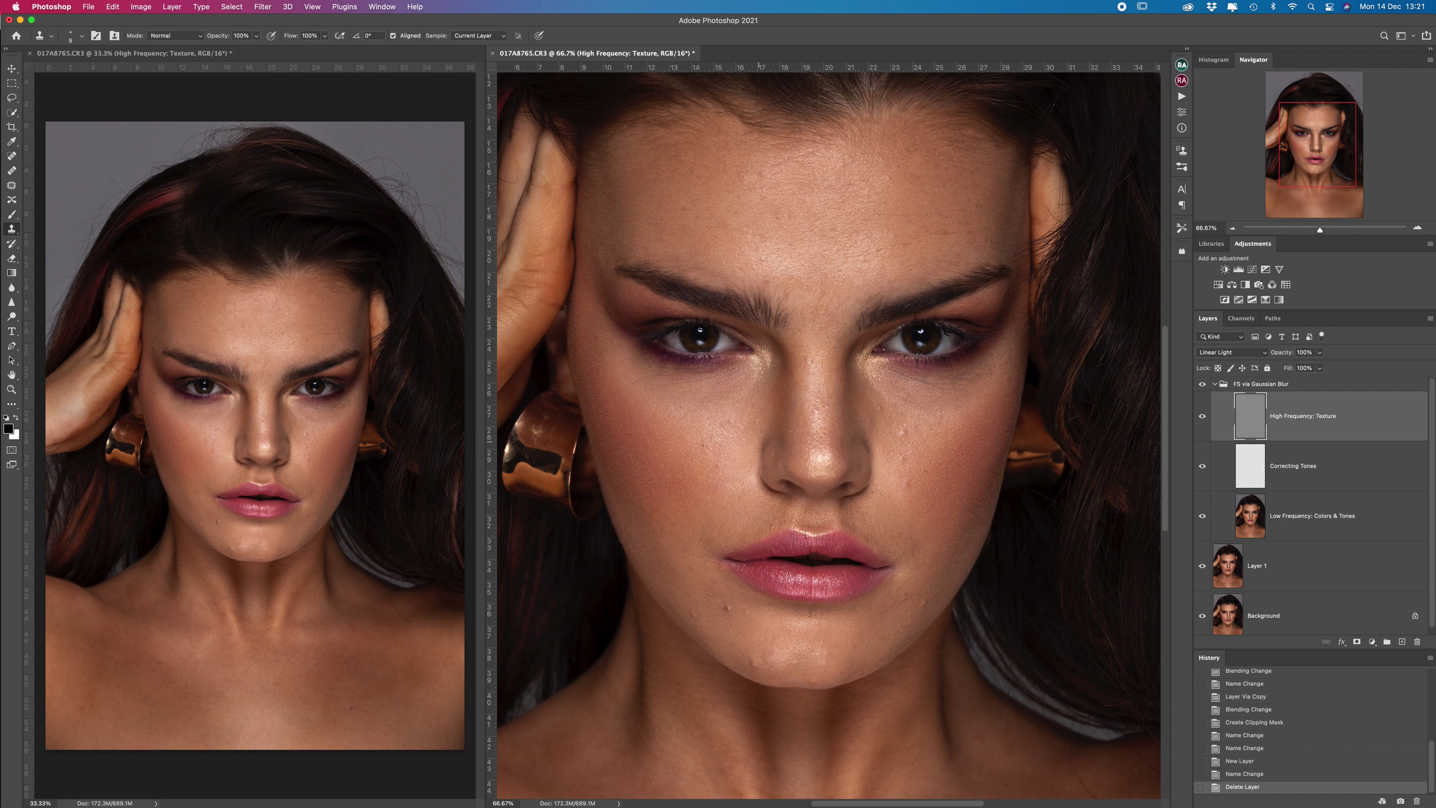
{"action": "key", "text": "z"}
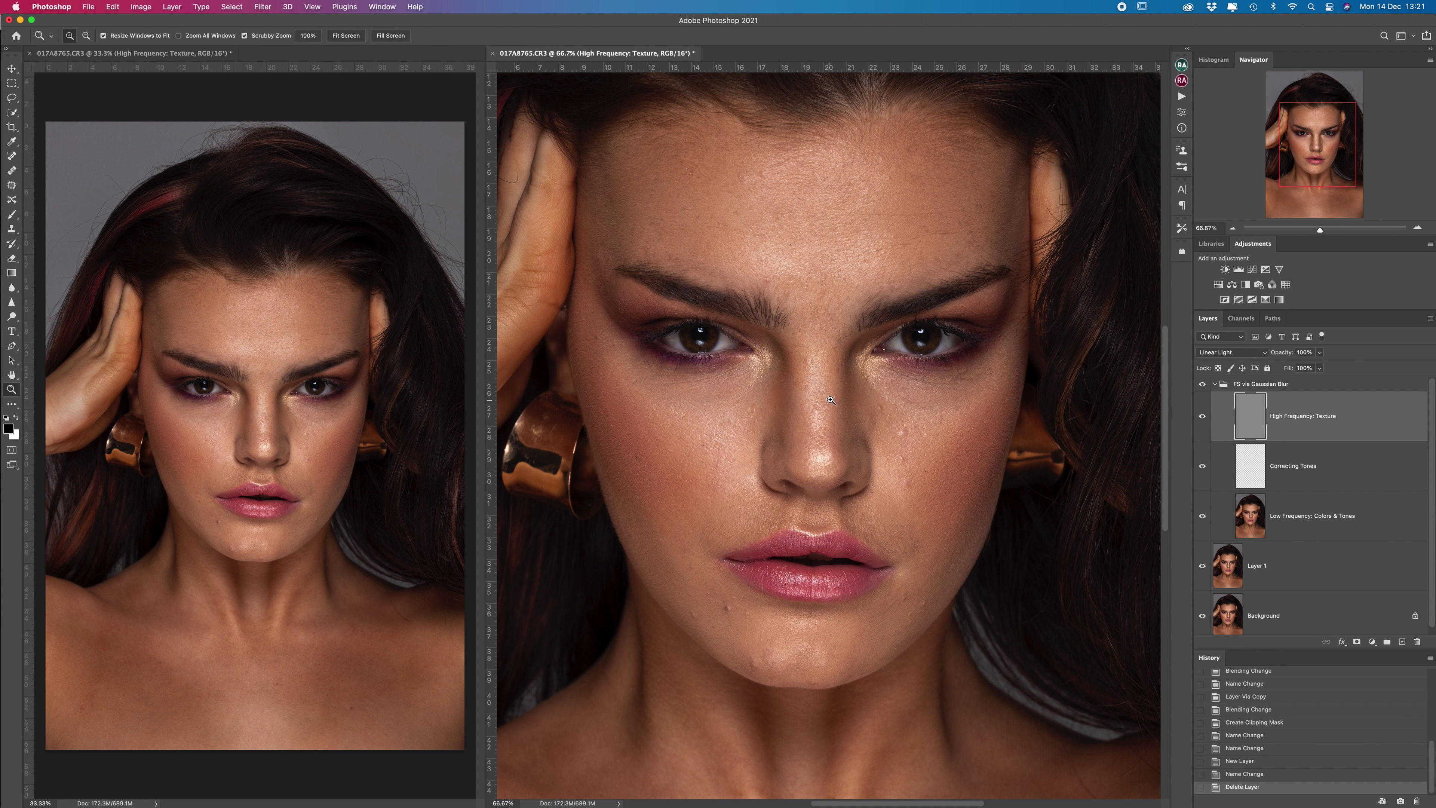
{"action": "left_click", "coordinate": [842, 410]}
{"action": "left_click", "coordinate": [846, 425]}
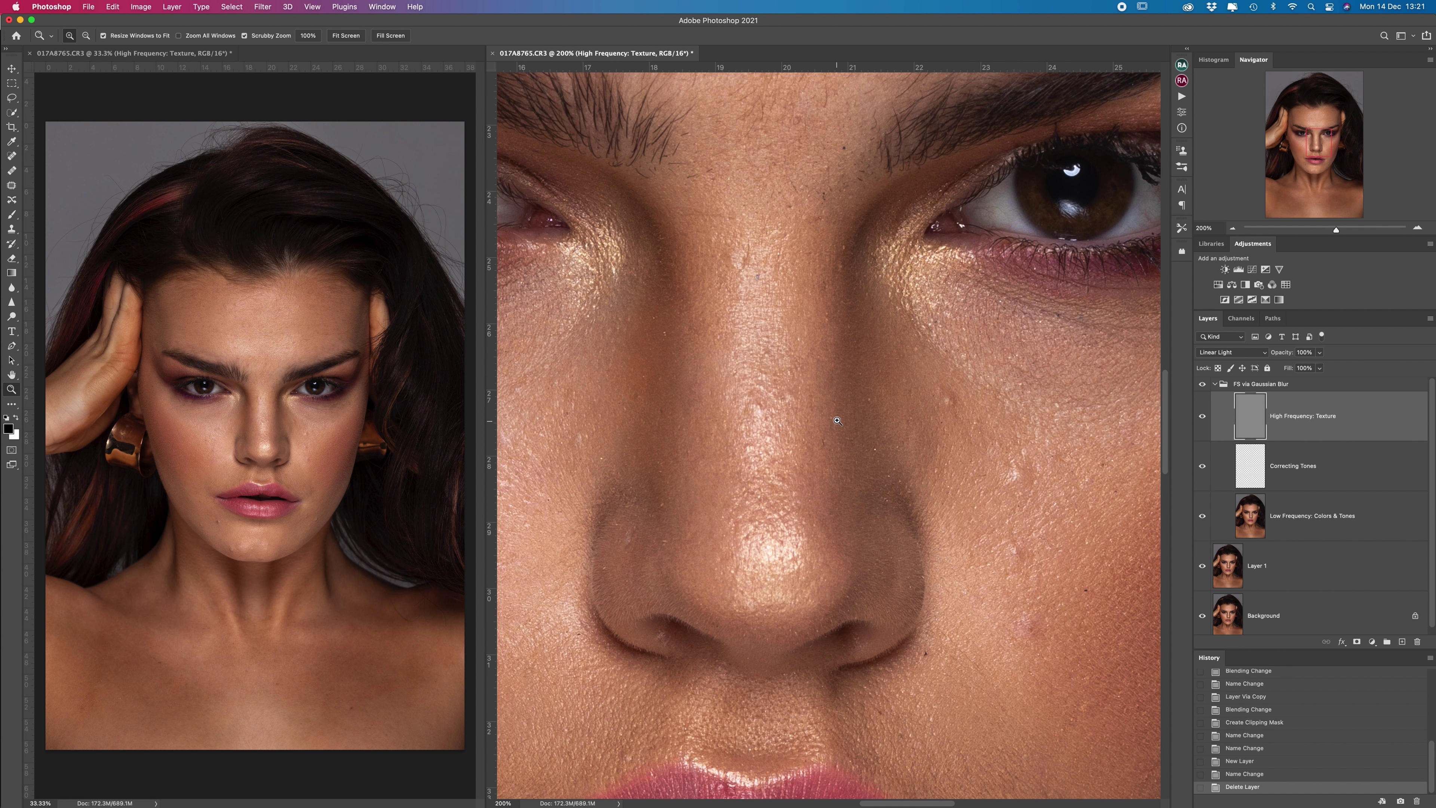
{"action": "left_click", "coordinate": [844, 419], "text": "alt"}
{"action": "left_click", "coordinate": [842, 417], "text": "alt"}
{"action": "left_click", "coordinate": [842, 417]}
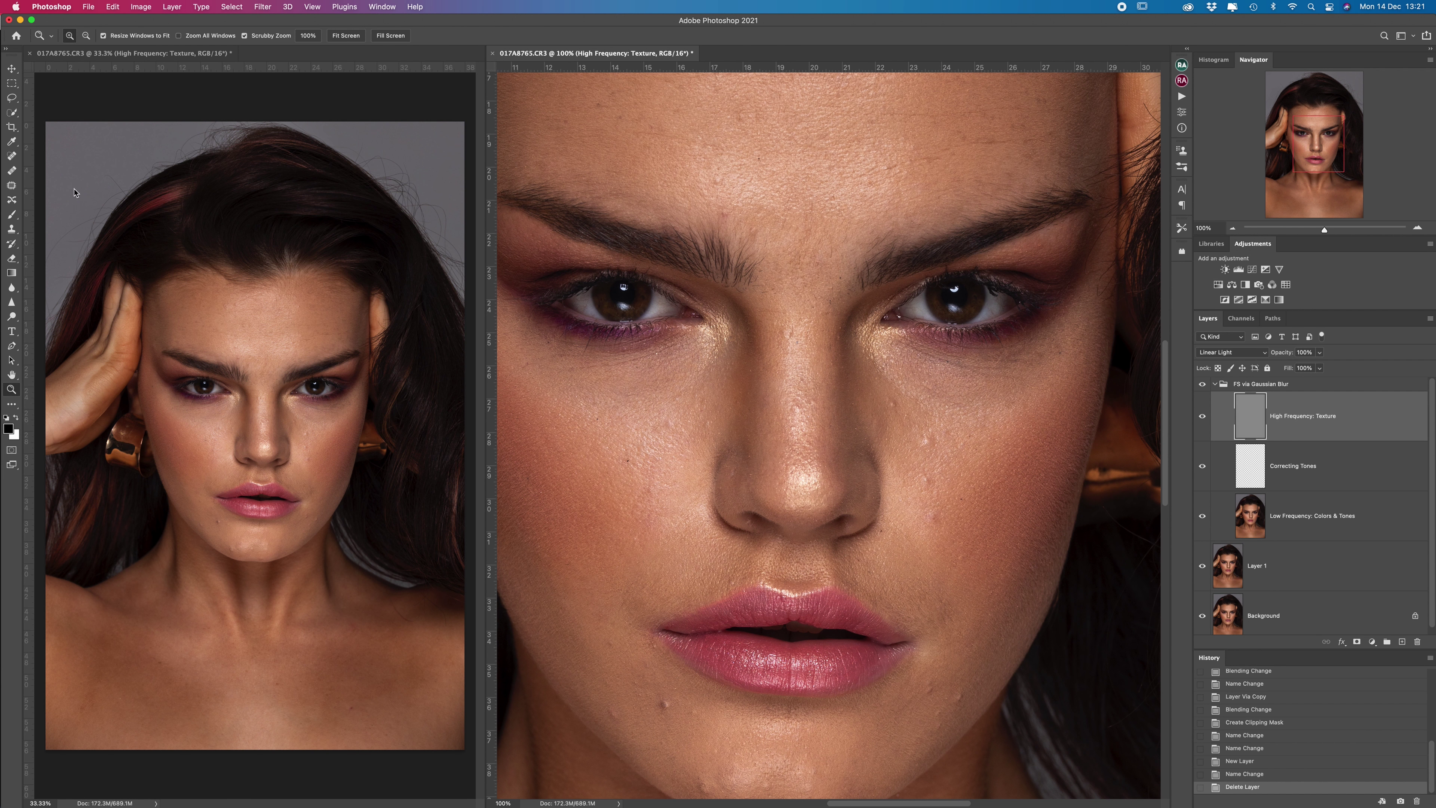
{"action": "left_click", "coordinate": [12, 229]}
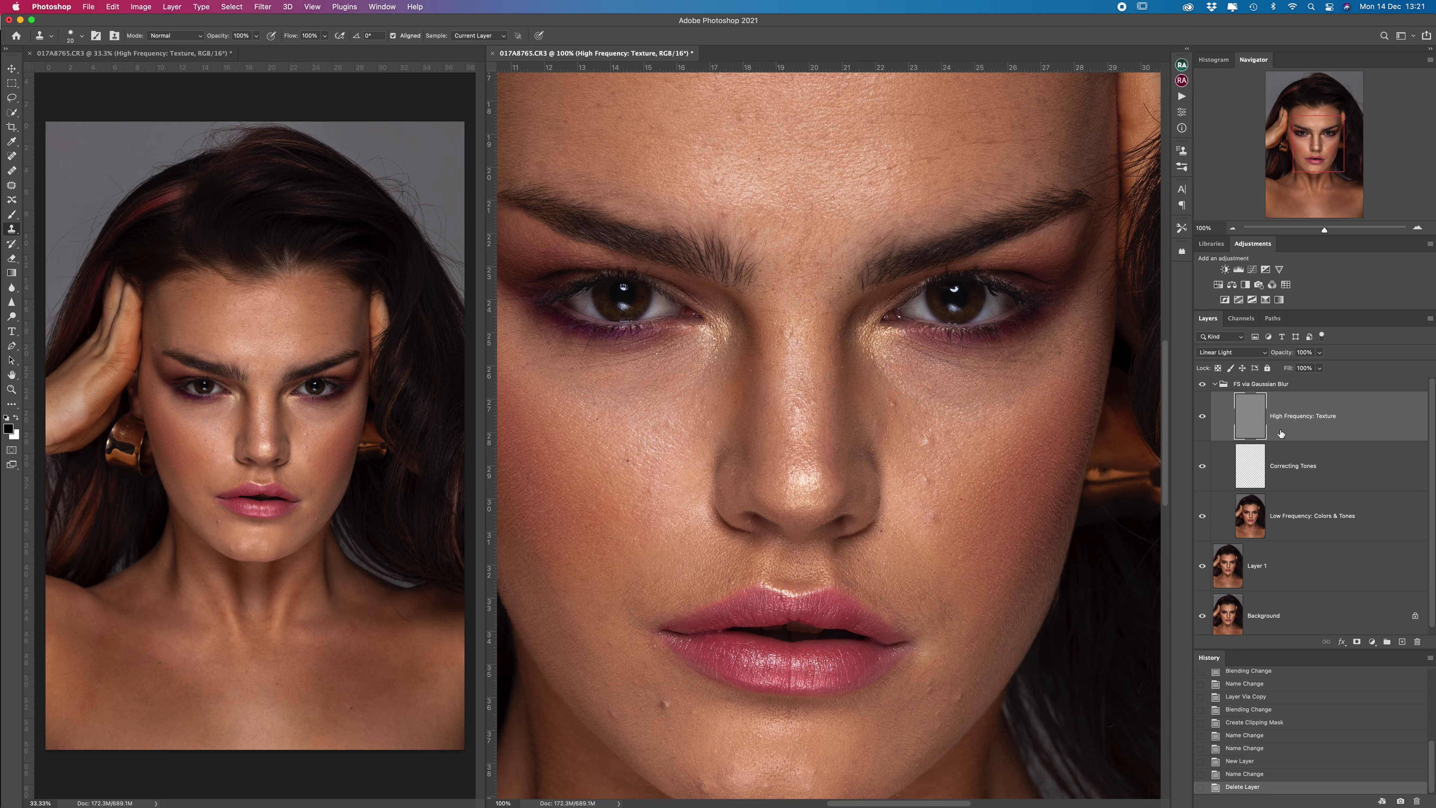
{"action": "left_click", "coordinate": [965, 441]}
{"action": "left_click", "coordinate": [893, 402]}
{"action": "left_click", "coordinate": [893, 429], "text": "alt"}
{"action": "left_click_drag", "start_coordinate": [894, 411], "coordinate": [890, 397]}
{"action": "left_click_drag", "start_coordinate": [928, 480], "coordinate": [934, 514]}
Step: Clone Stamp away the blemishes on the model's right cheek and the bridge of the nose on the High Frequency: Texture layer
{"action": "left_click_drag", "start_coordinate": [670, 424], "coordinate": [665, 420]}
{"action": "left_click", "coordinate": [677, 435]}
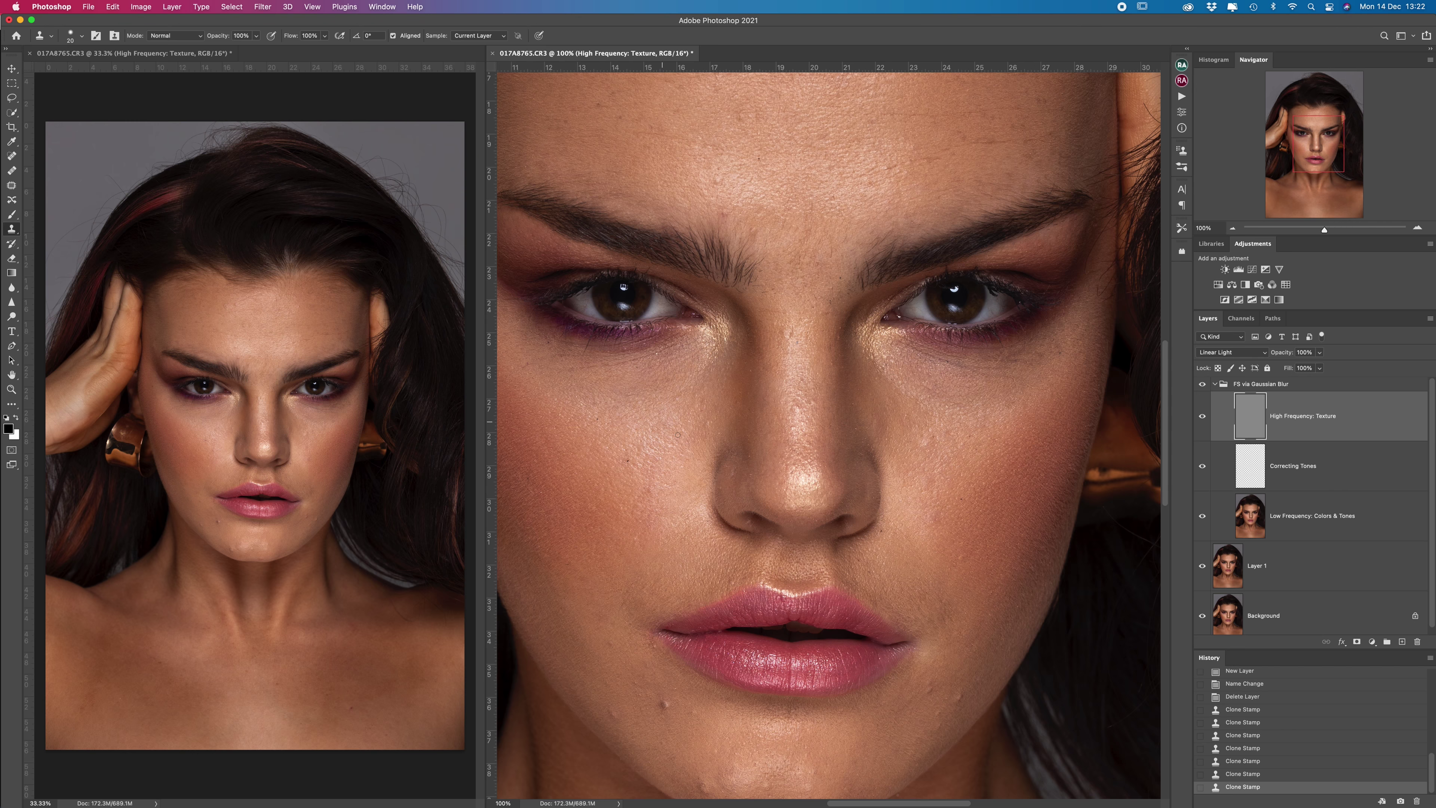
{"action": "left_click", "coordinate": [699, 423]}
{"action": "left_click", "coordinate": [683, 424]}
{"action": "left_click", "coordinate": [808, 356], "text": "alt"}
{"action": "left_click", "coordinate": [797, 339]}
{"action": "scroll", "coordinate": [748, 489], "scroll_direction": "down", "scroll_amount": 5}
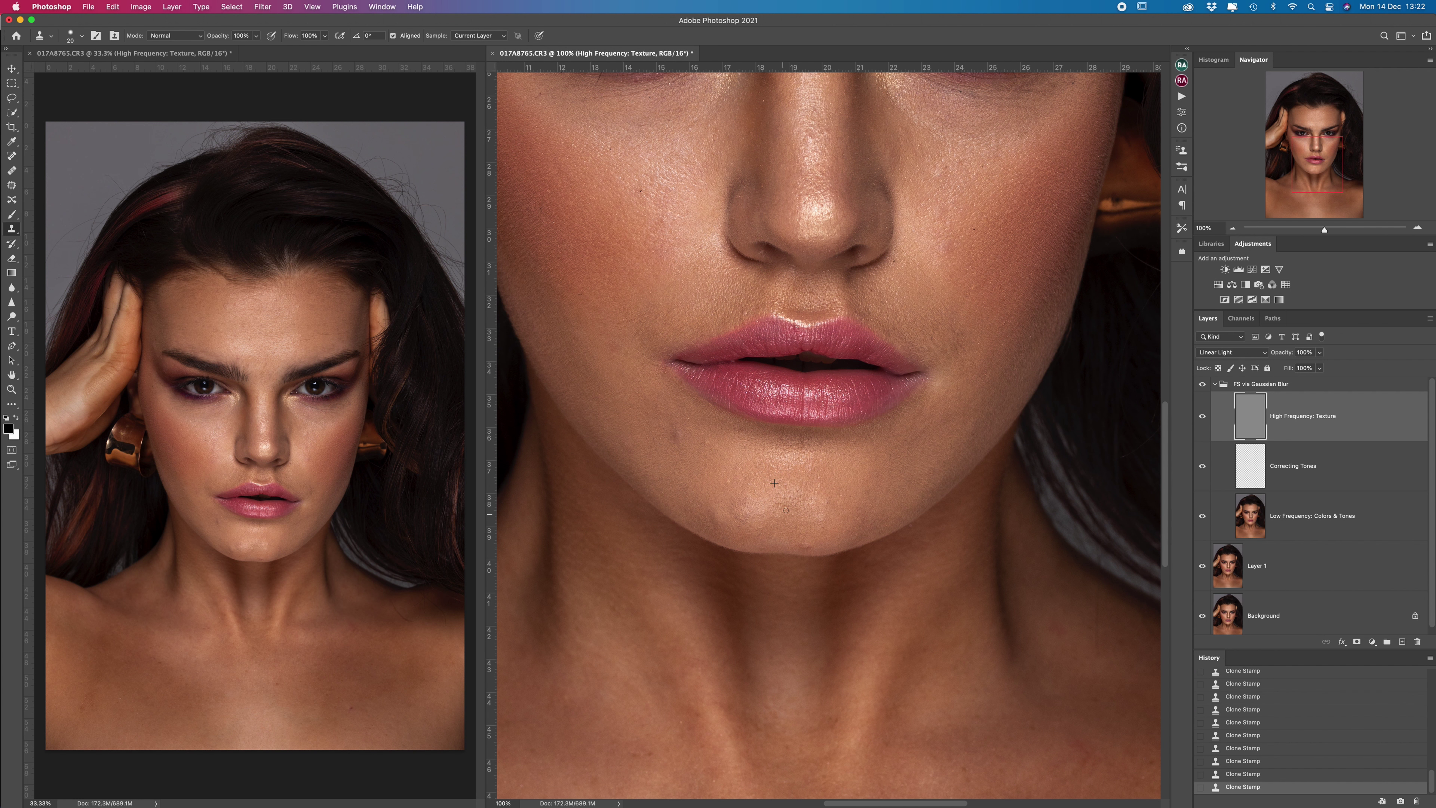
{"action": "scroll", "coordinate": [816, 534], "scroll_direction": "up", "scroll_amount": 5}
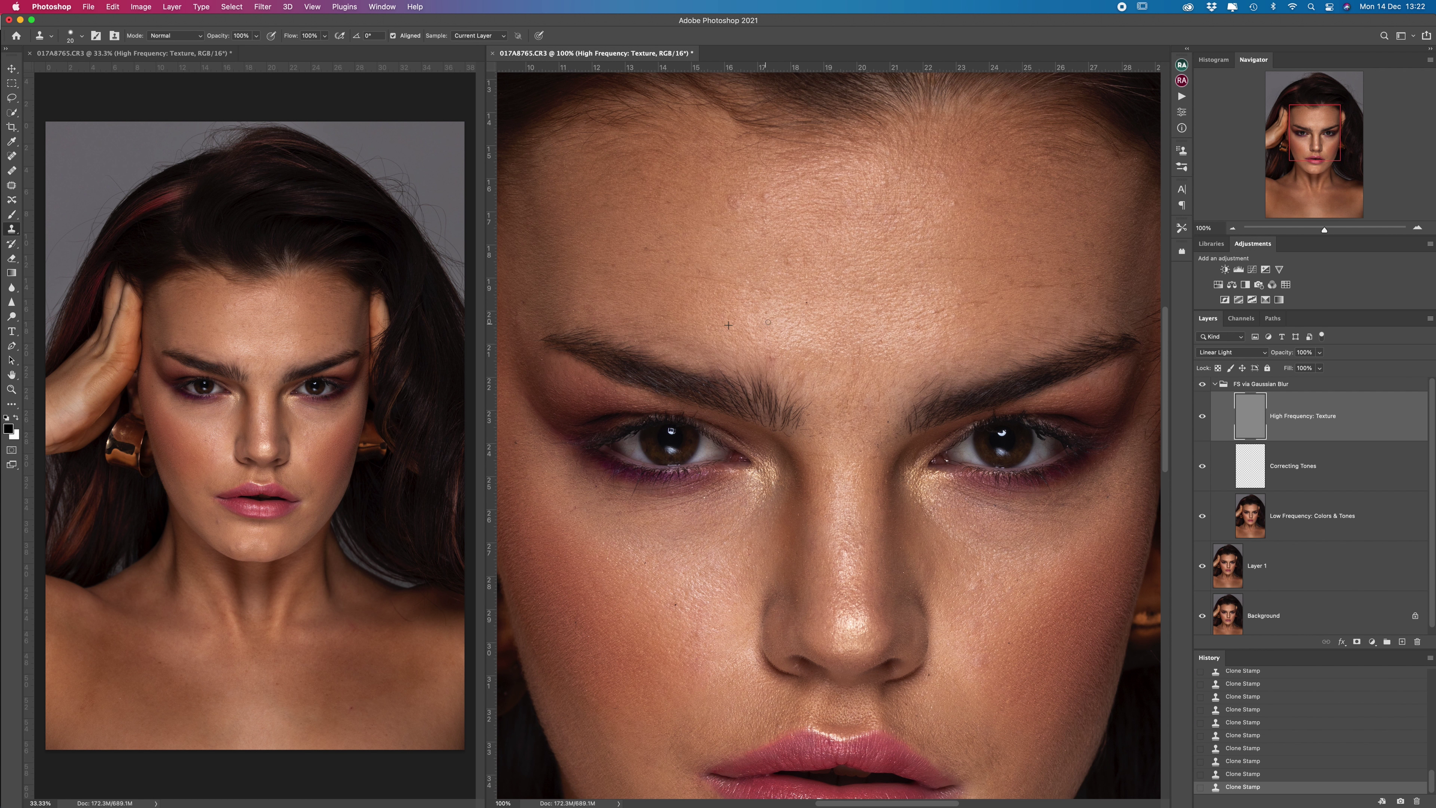